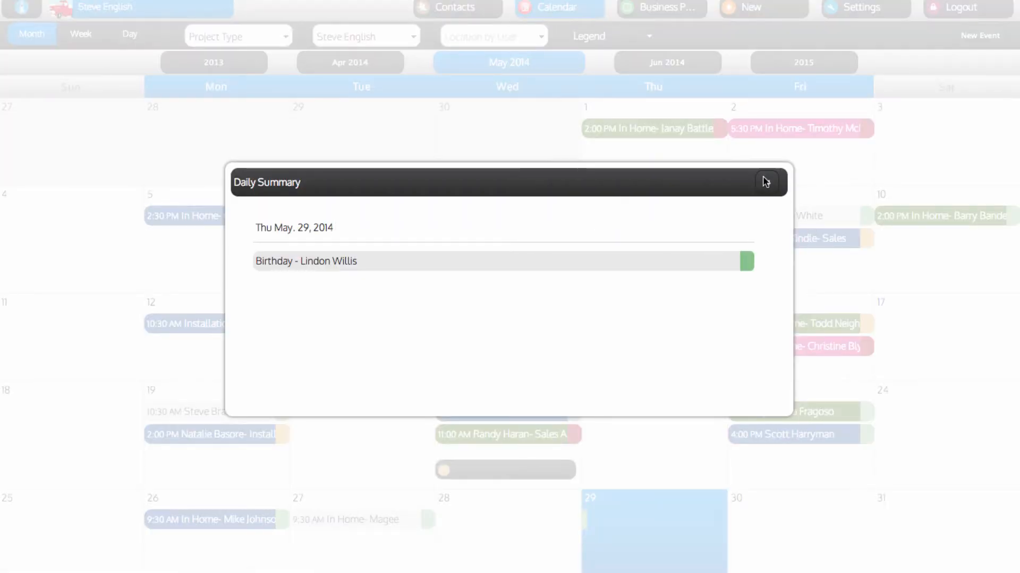
Dismiss the daily summary and calendar hint, and open the Business Process administration settings with their hint closed.
click(765, 182)
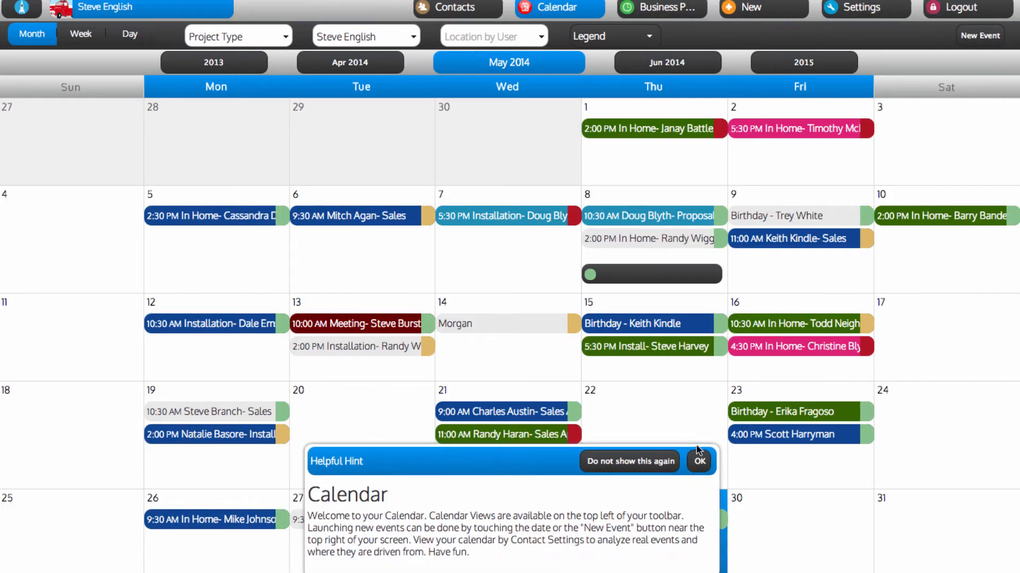
click(700, 461)
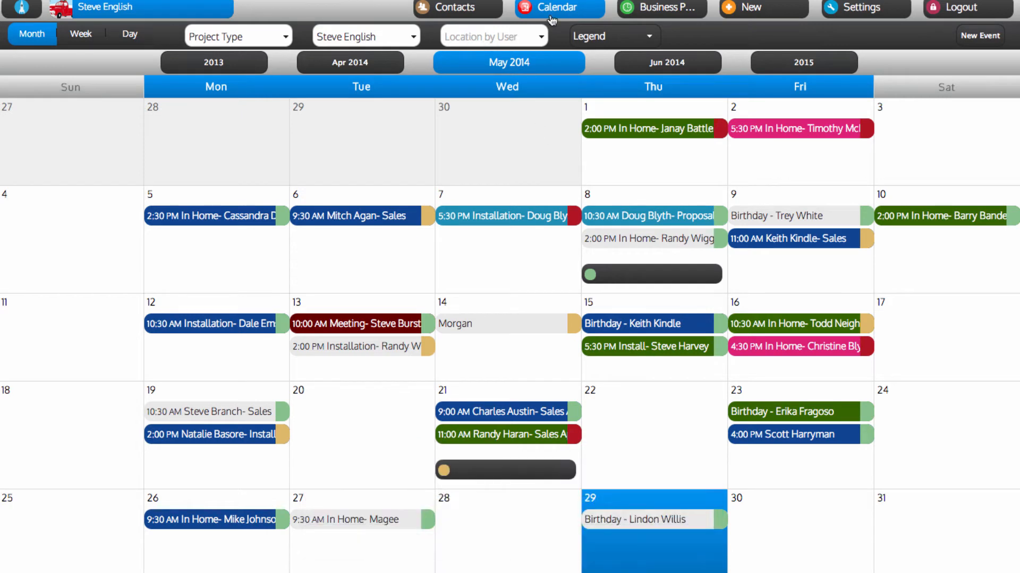
click(870, 8)
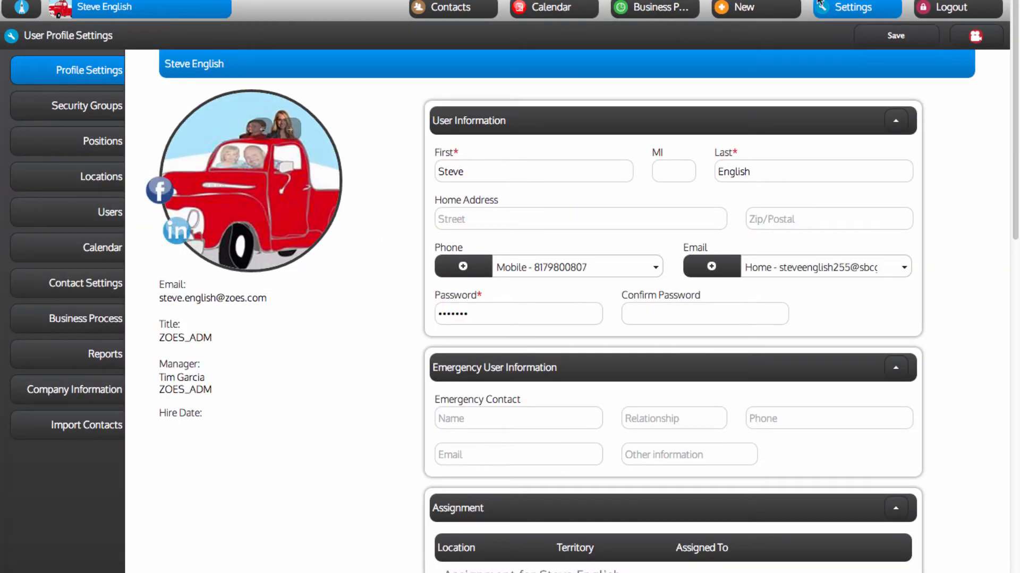
click(68, 324)
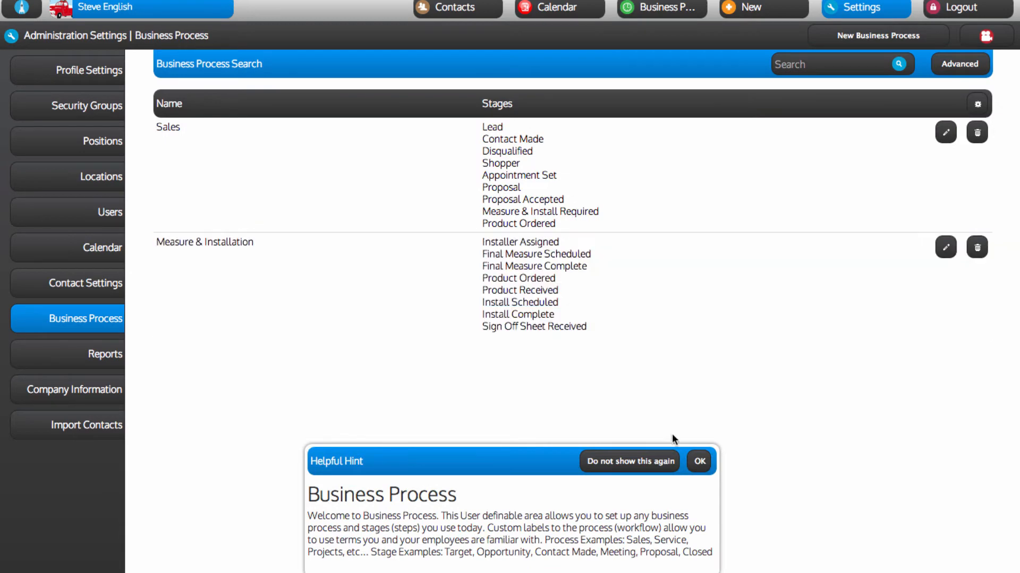
click(699, 462)
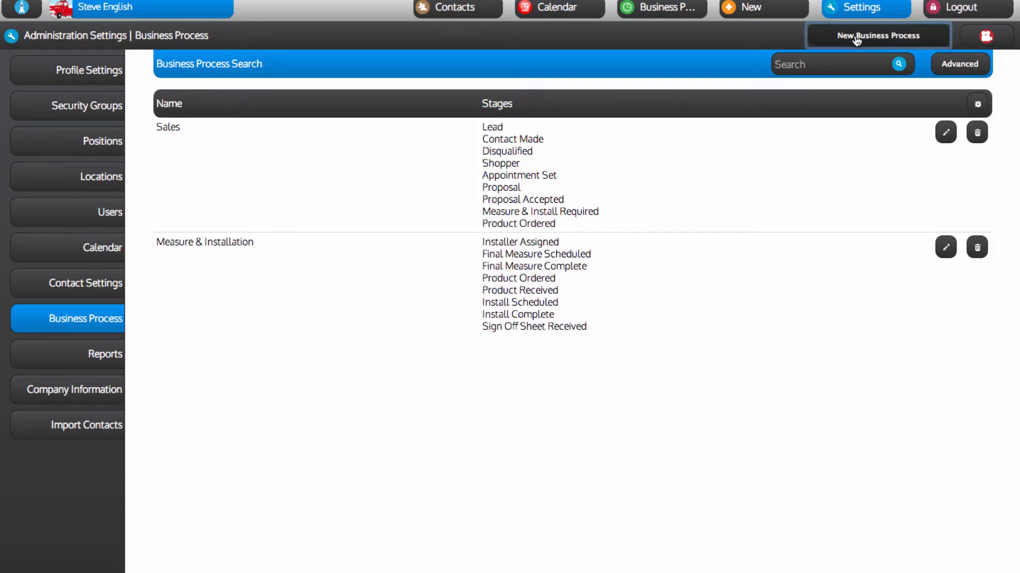
Create a new business process titled "Sales Test Process".
click(856, 37)
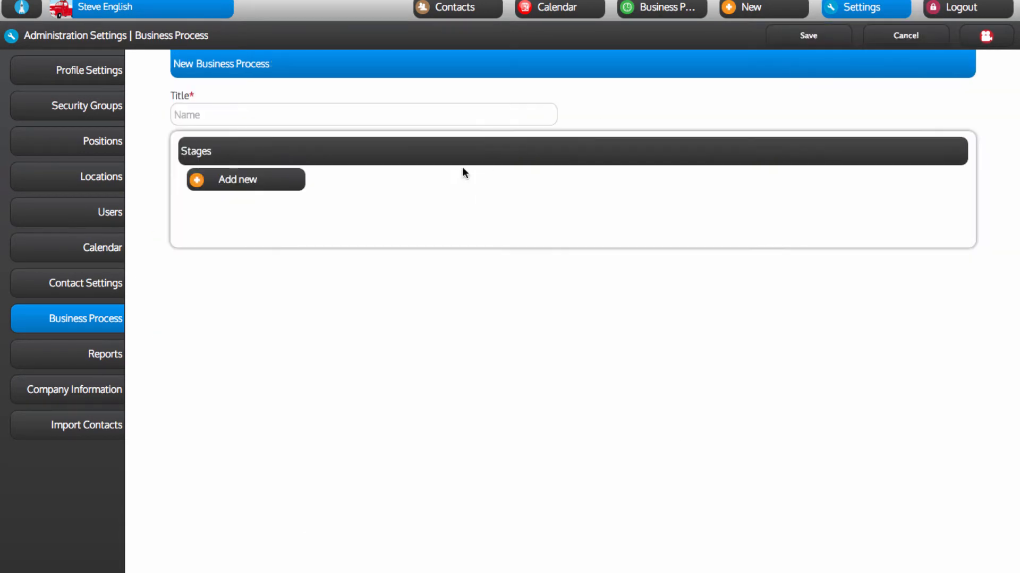
click(224, 114)
text(Sales Test Process)
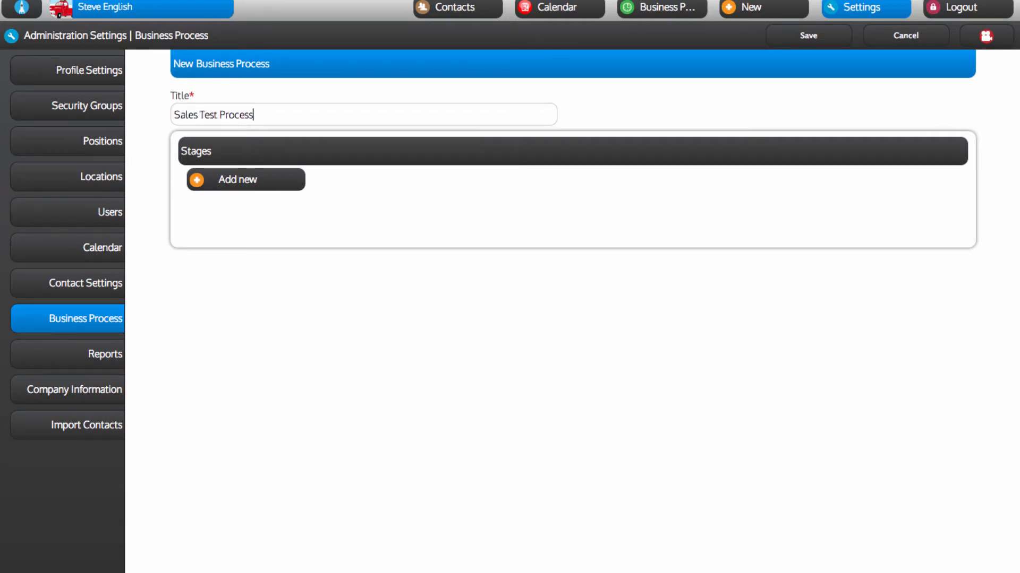
Add three stages to the process, named "Target", "Contact Made" and "Qualify".
click(226, 185)
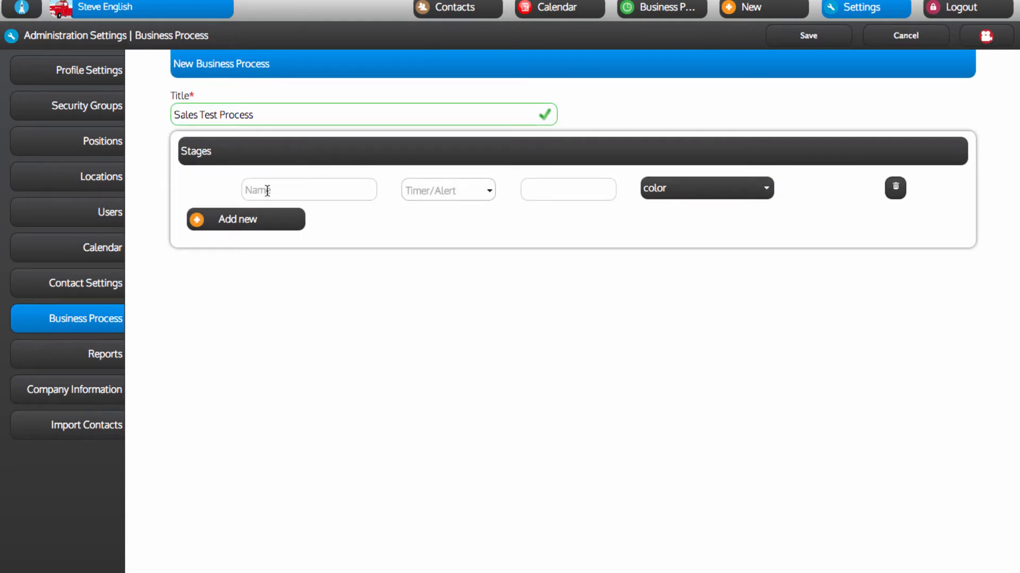
text(Target)
click(268, 222)
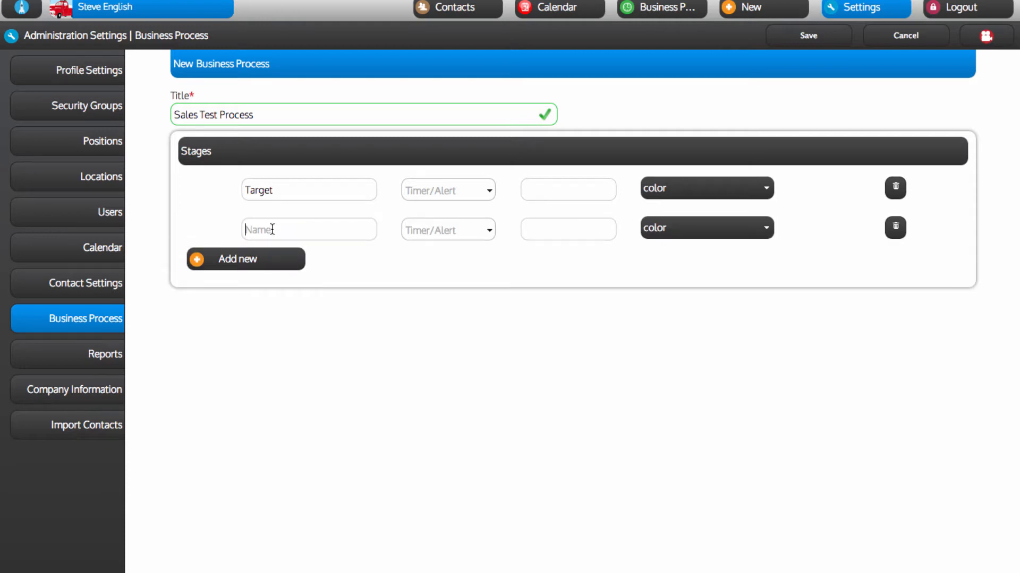
text(Contact Ma)
click(274, 260)
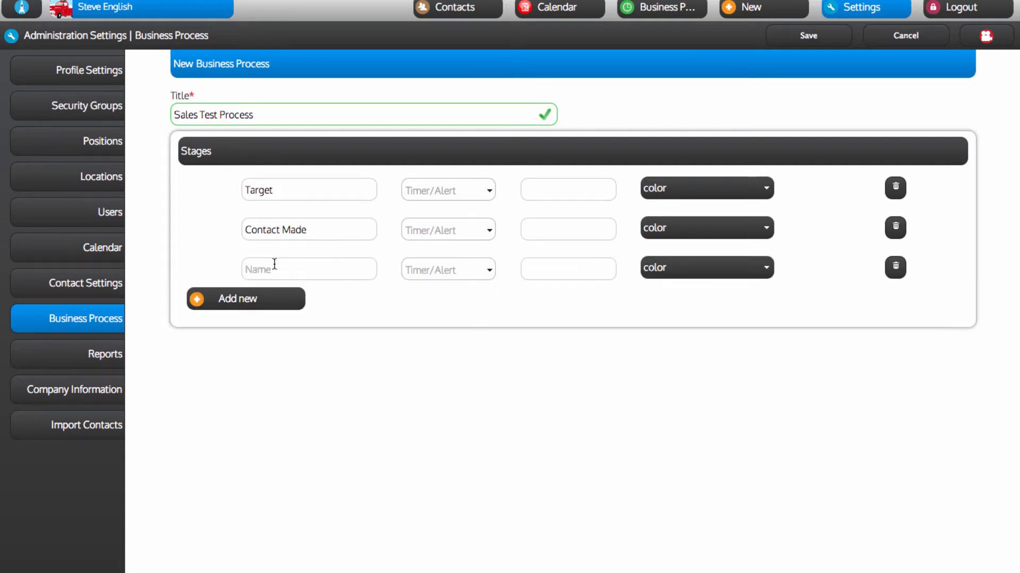
click(275, 264)
text(Qualify)
Add three more stages below Qualify, named "Set Meeting", "Proposal" and "Work to Close".
click(247, 299)
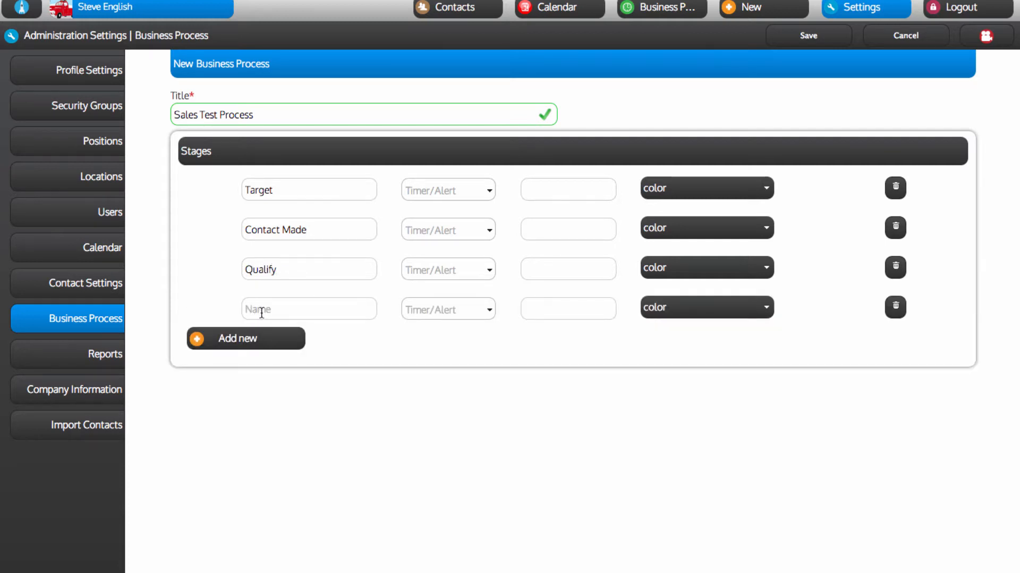
click(261, 314)
text(Set Meeting)
click(268, 341)
click(276, 351)
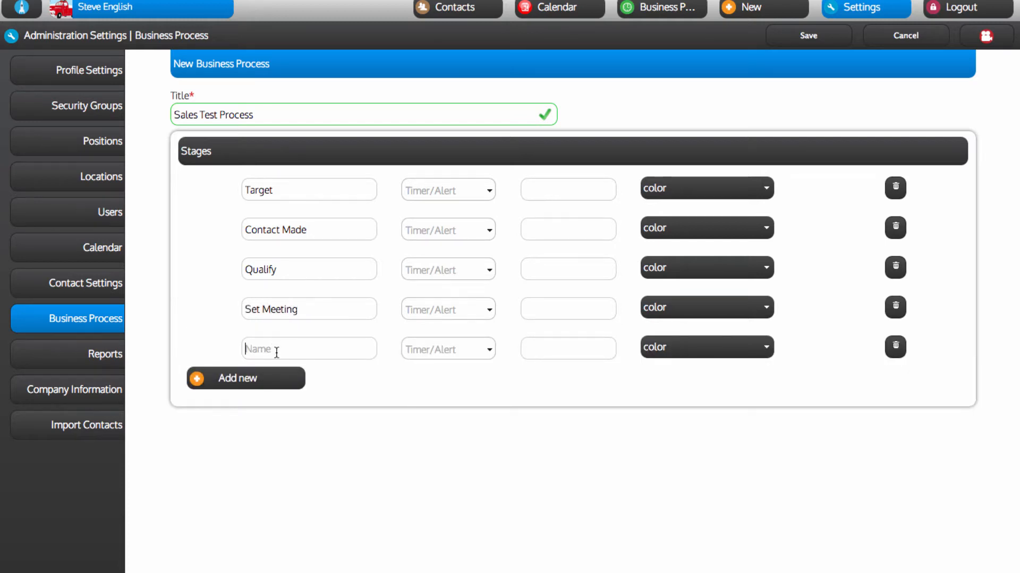
text(Proposal)
click(263, 378)
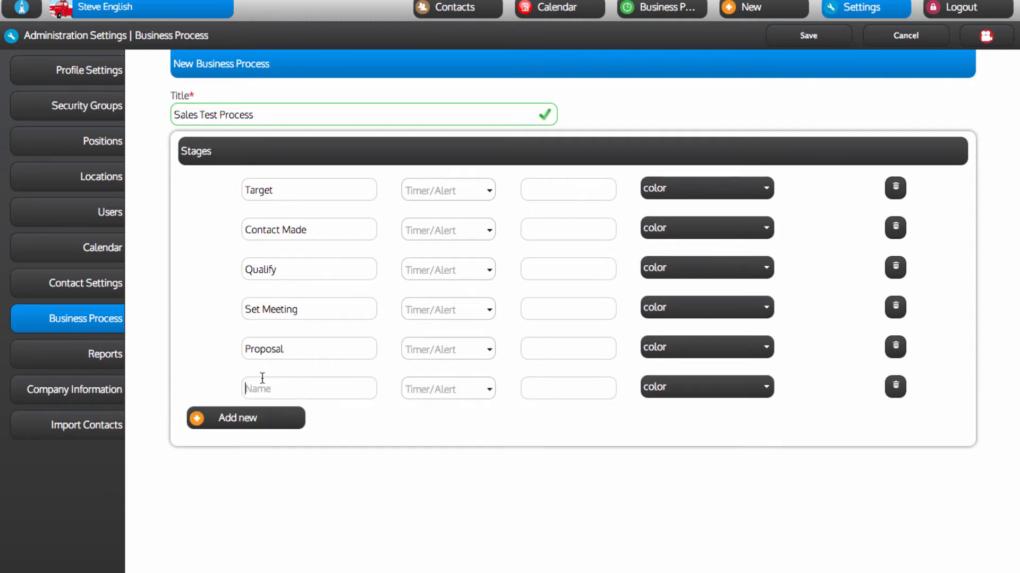
text(Work to Close)
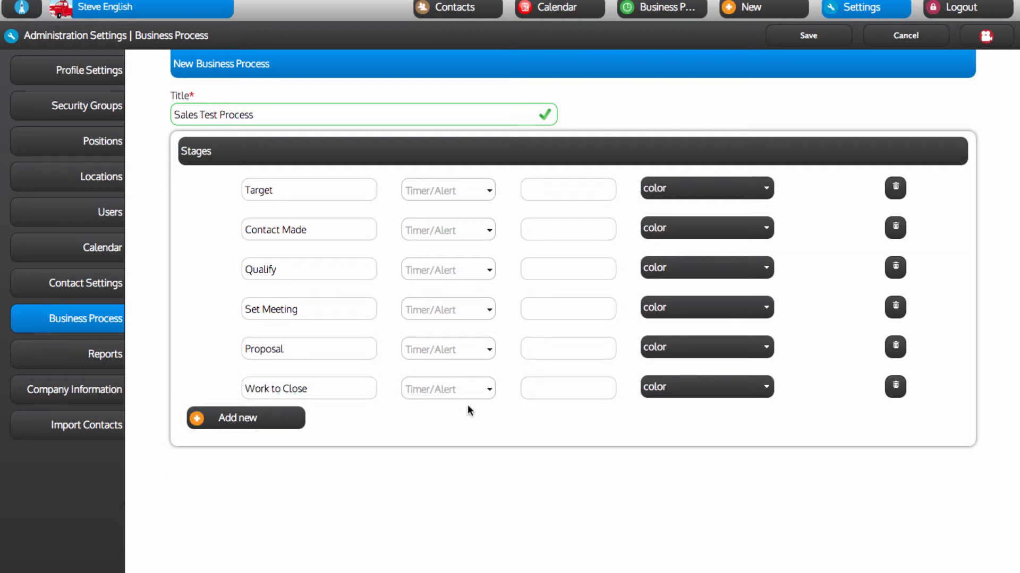
Assign stage colors: yellow for Target, pink for Contact Made and dark green for Qualify.
click(691, 192)
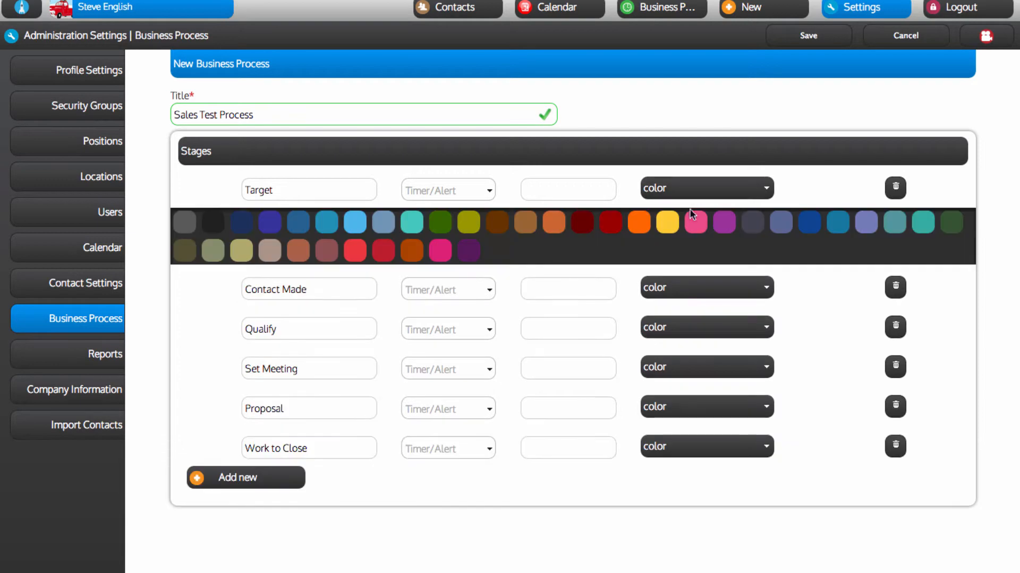
click(676, 227)
click(680, 230)
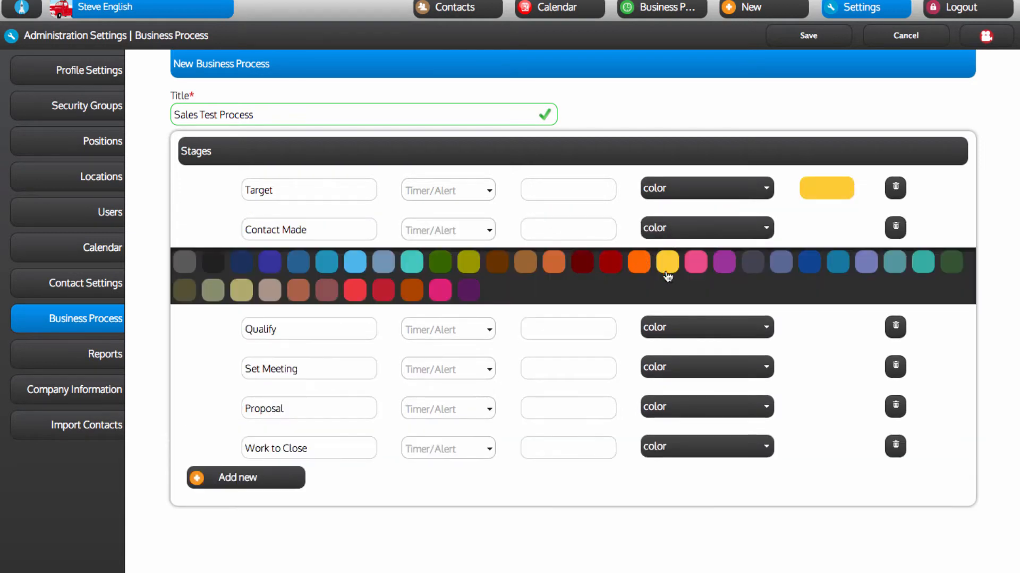
click(697, 266)
click(698, 268)
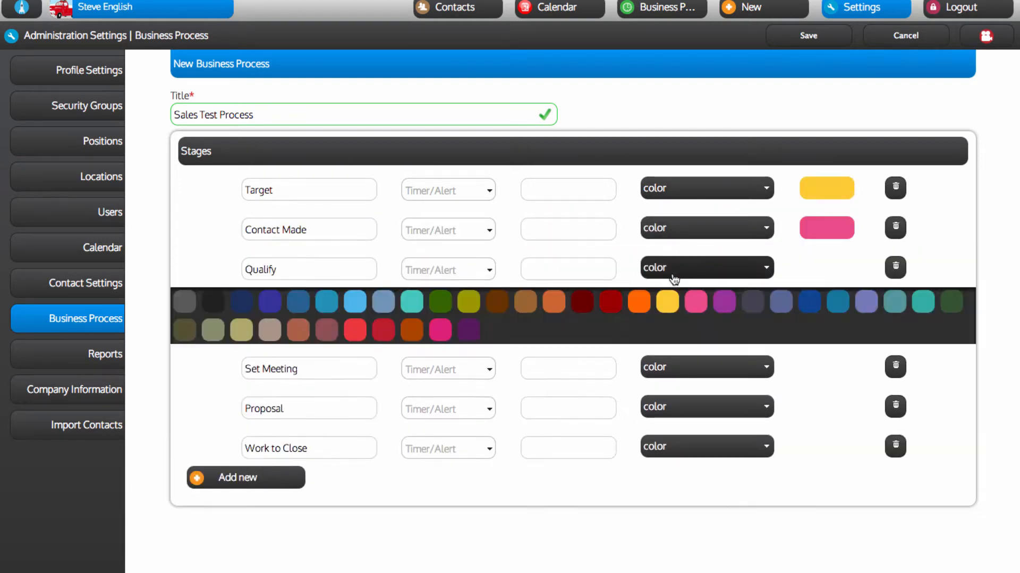
click(452, 301)
Assign stage colors: brown for Set Meeting, khaki for Proposal and dark blue for Work to Close.
click(695, 312)
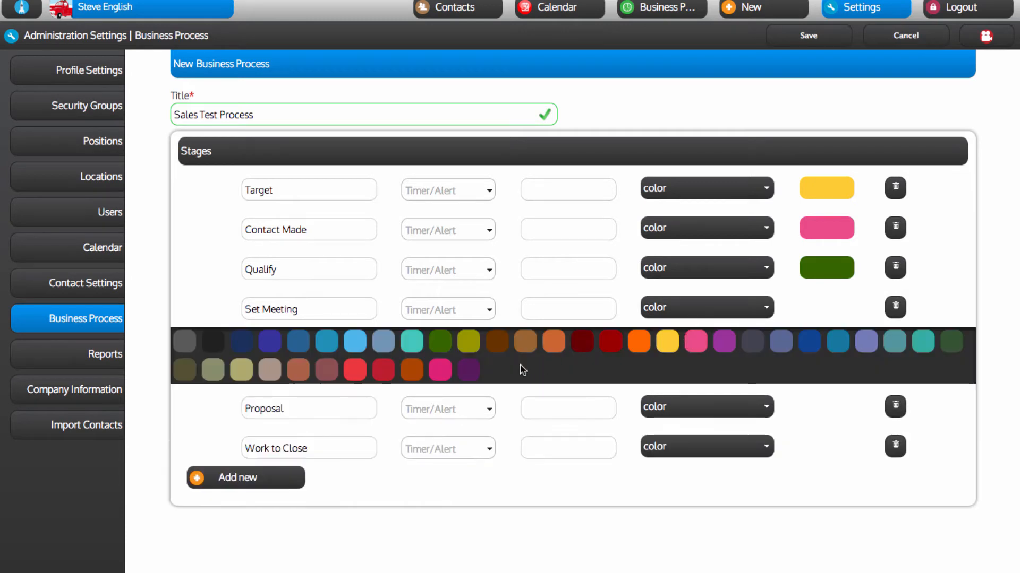
click(498, 348)
click(706, 356)
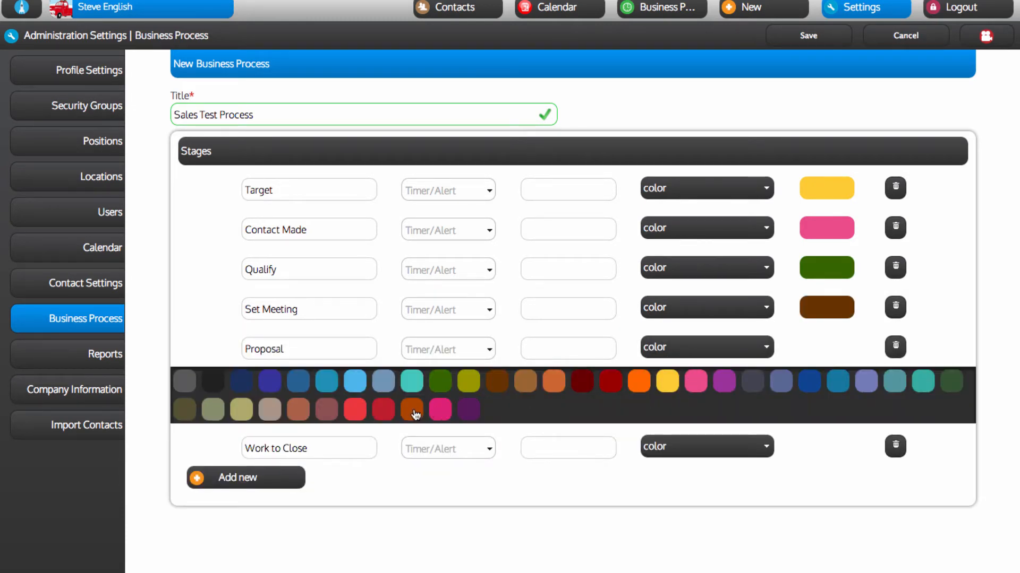
click(241, 418)
click(665, 390)
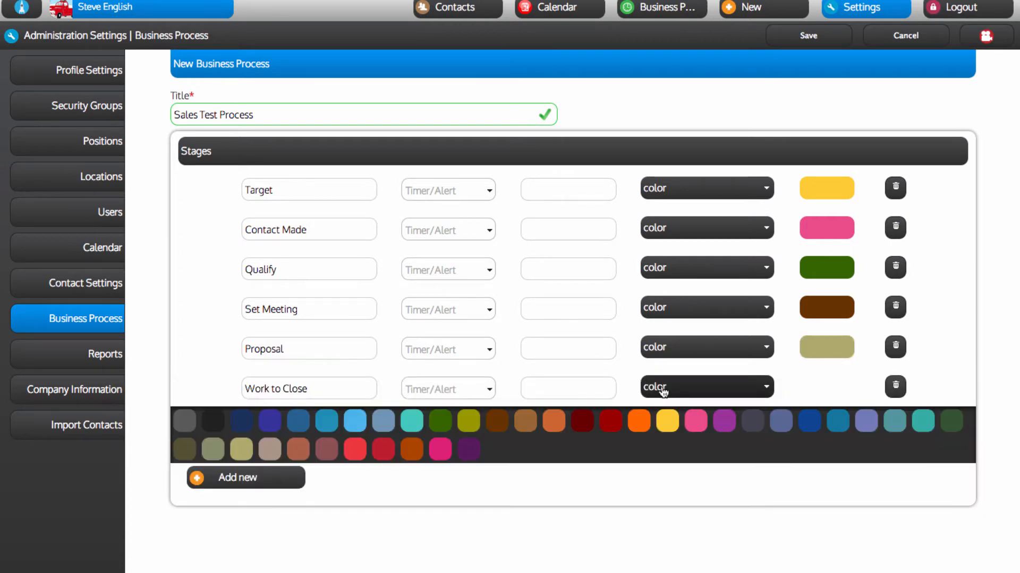
click(805, 425)
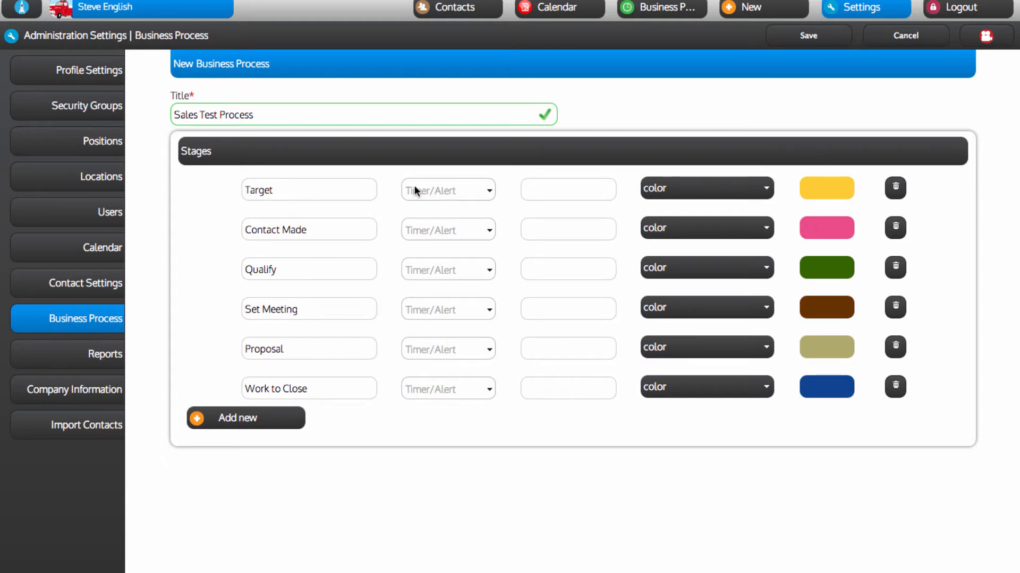
Set timer alerts by number of days: 3 for the Target stage and 2 for the Proposal stage.
click(459, 193)
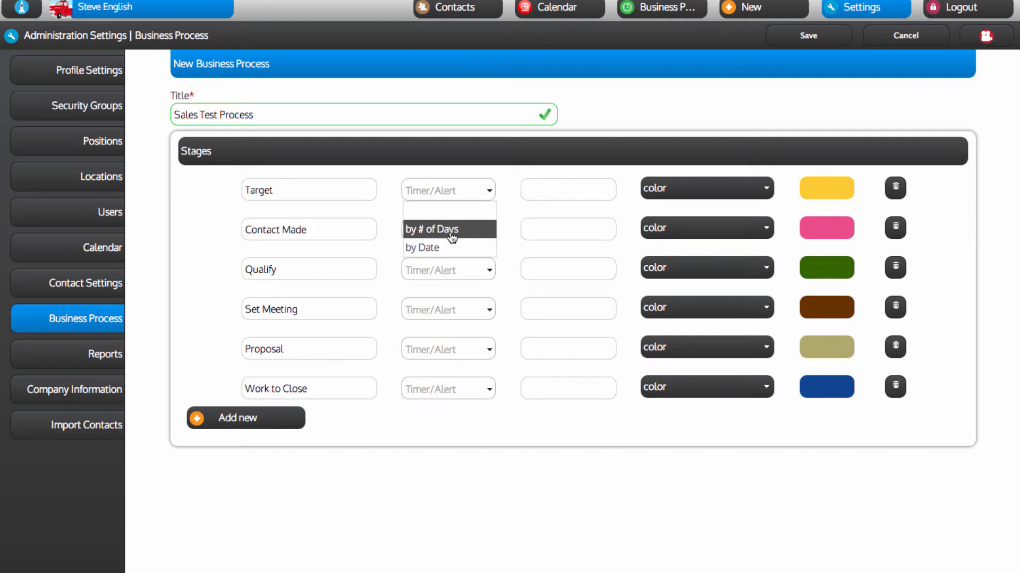
click(419, 233)
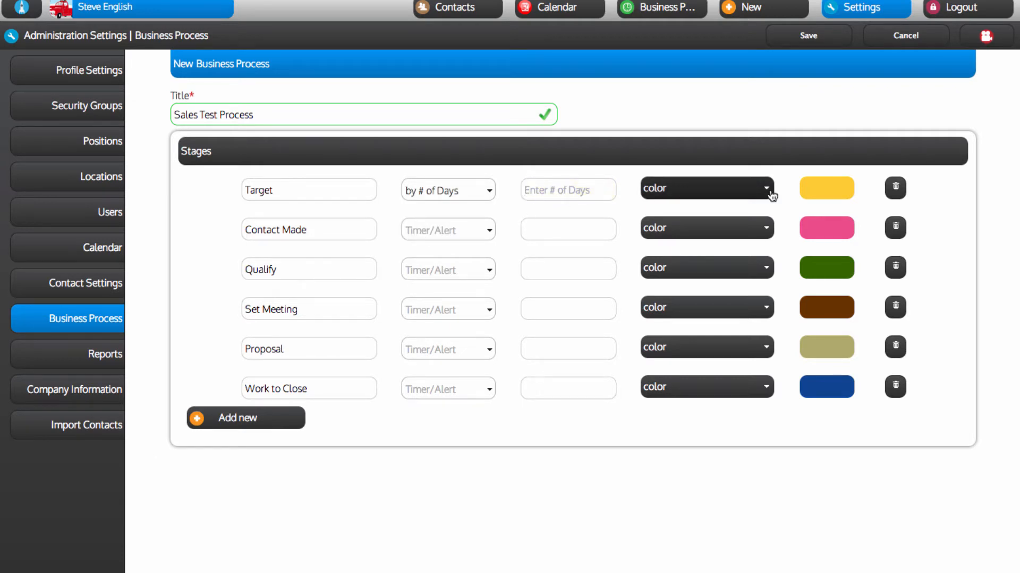
text(3)
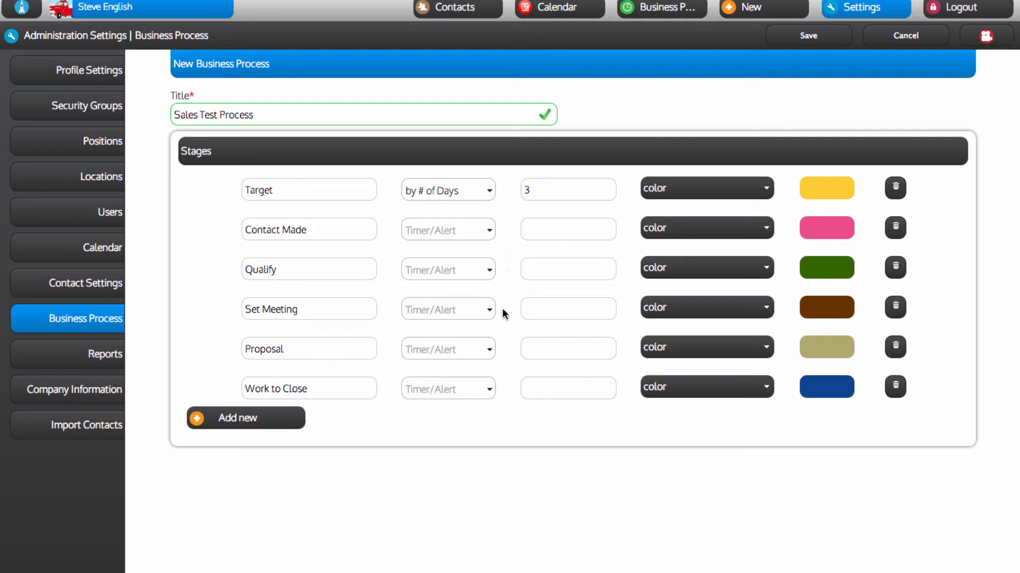
click(466, 350)
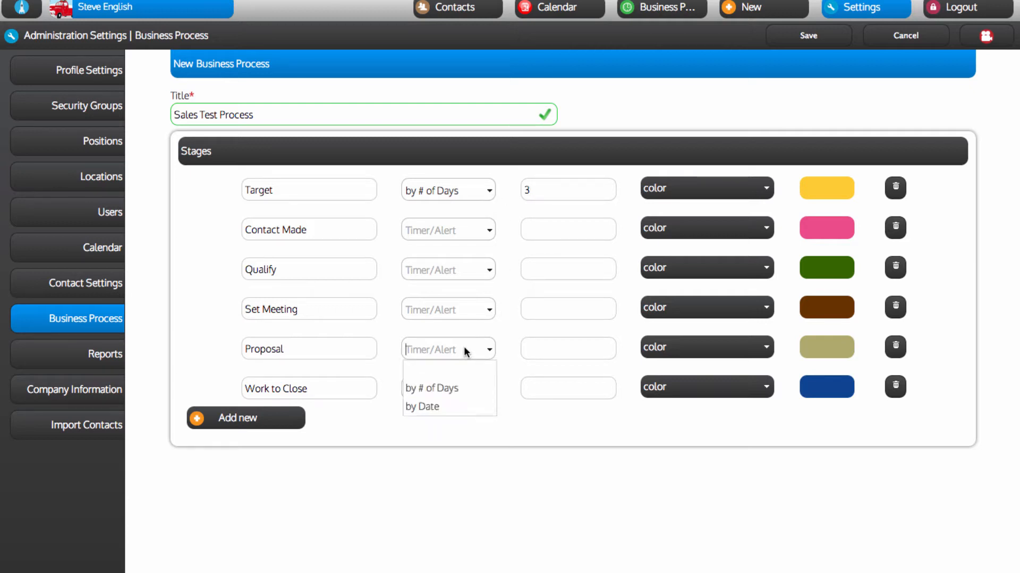
click(442, 390)
text(2)
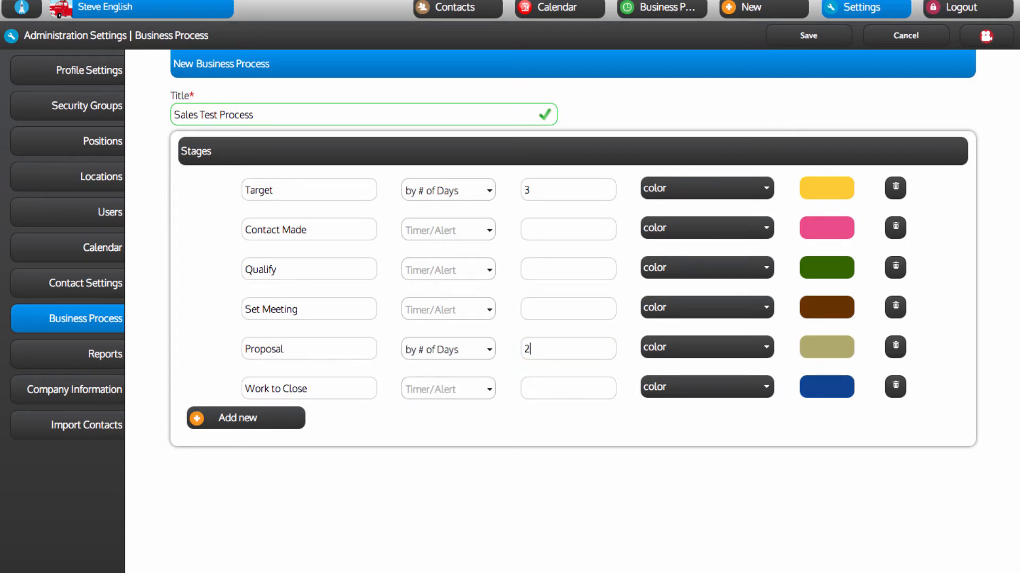
Set the Work to Close stage's timer alert by number of days, with a value of 7.
click(457, 391)
click(453, 428)
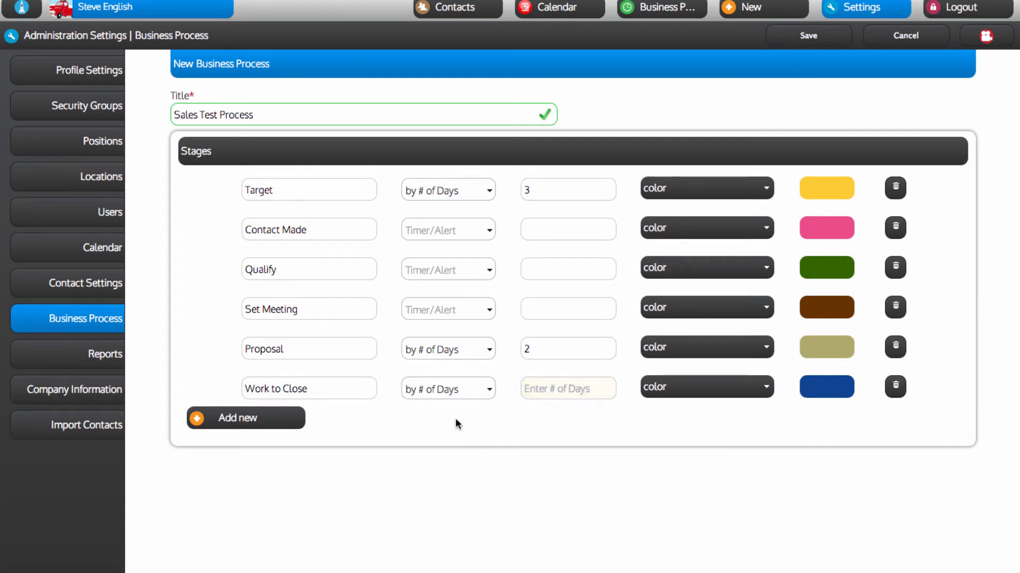
click(554, 389)
text(14)
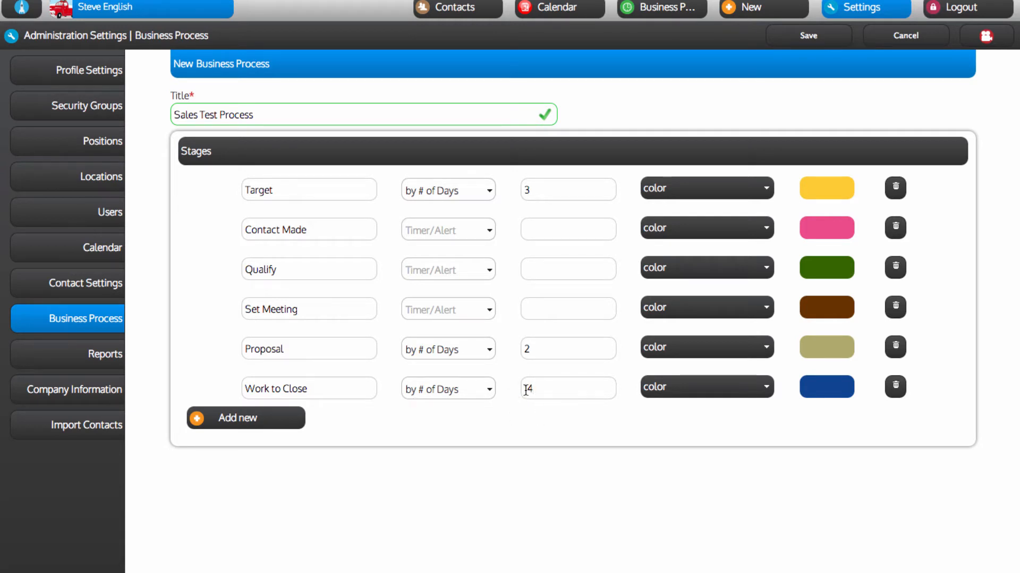
key(BackSpace)
key(BackSpace)
text(7)
click(446, 270)
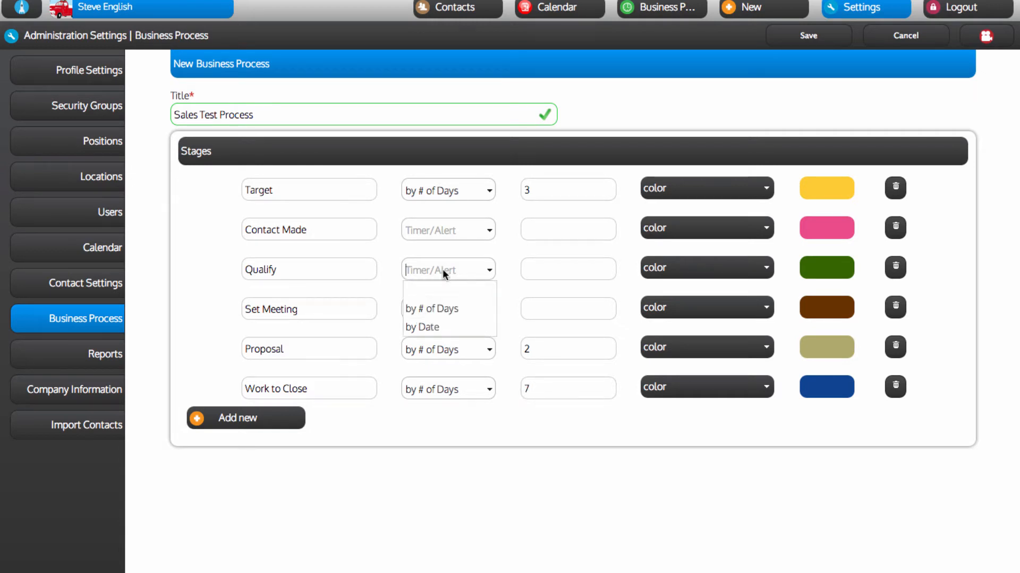
click(445, 327)
click(547, 269)
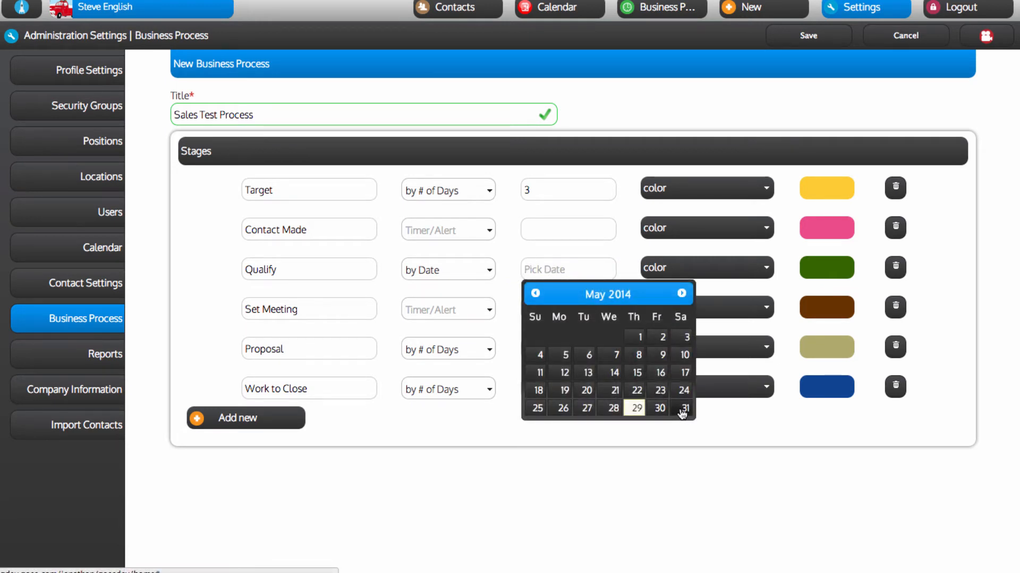
click(458, 267)
click(465, 292)
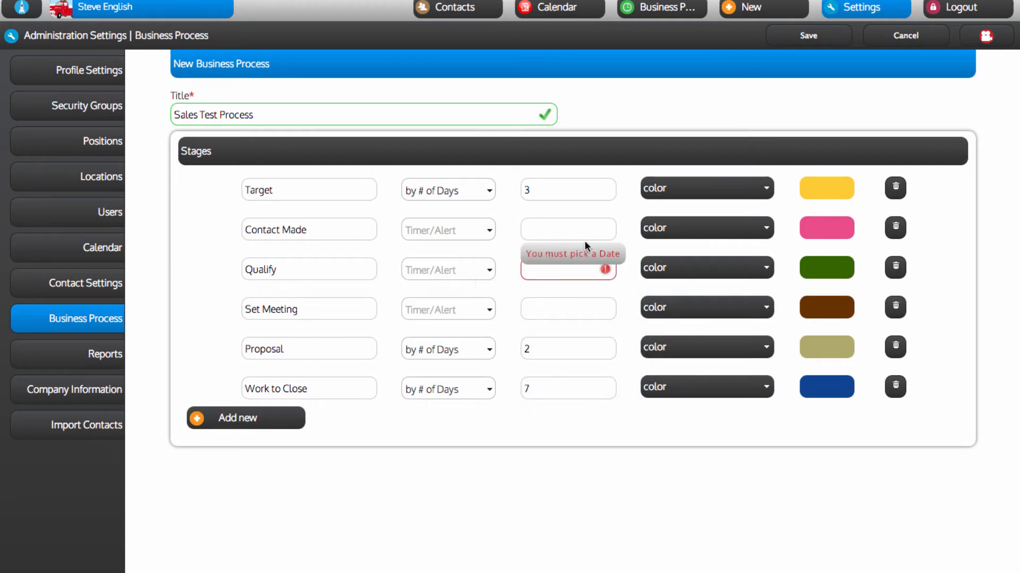
Save the new process and show Sales Test Process on the Business Process dashboard, closing the helpful hint.
click(803, 35)
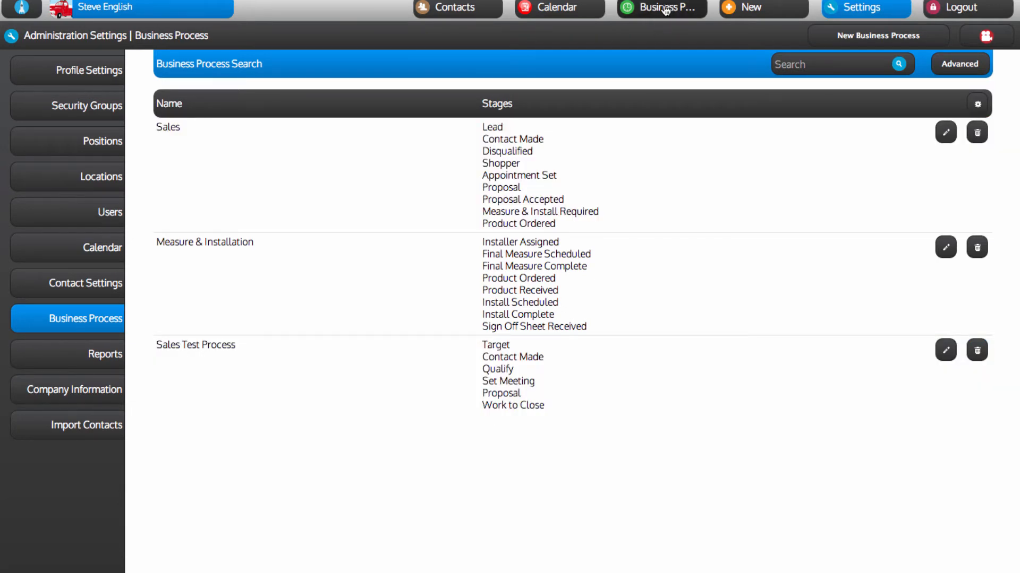
click(670, 12)
click(166, 40)
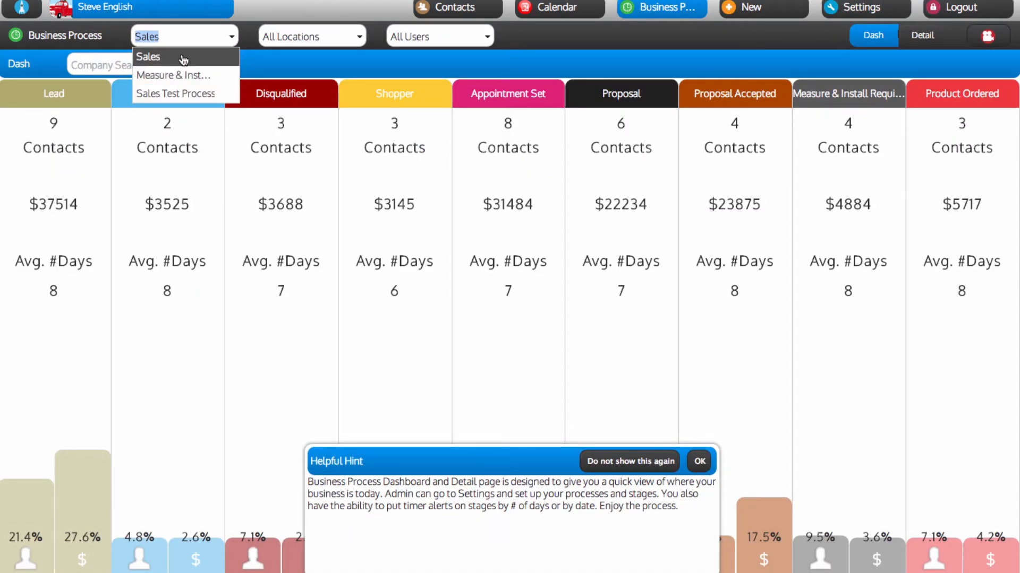
click(189, 98)
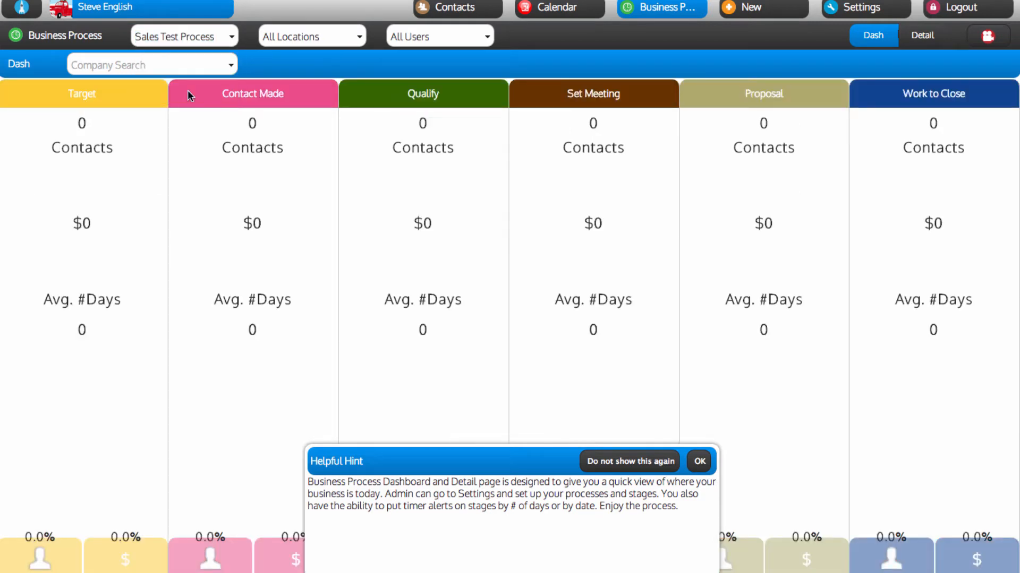
click(699, 461)
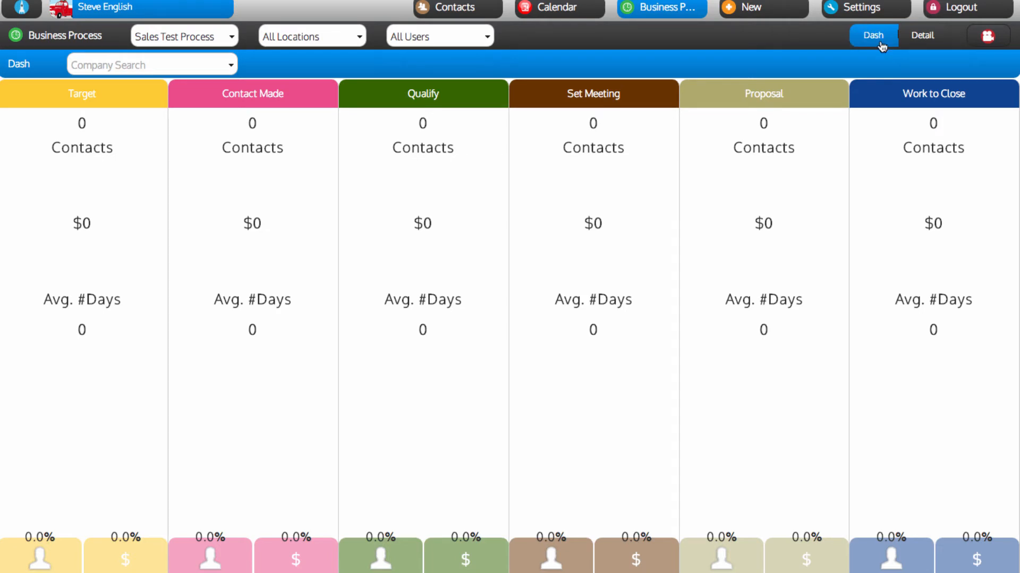
Check the Detail view of Sales Test Process and return to its Dash view.
click(916, 38)
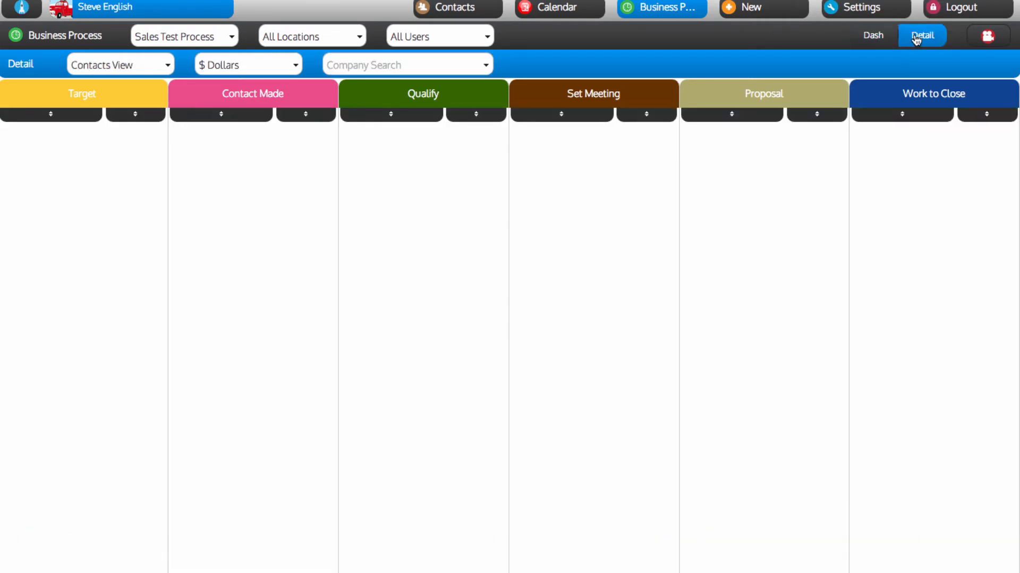
click(878, 40)
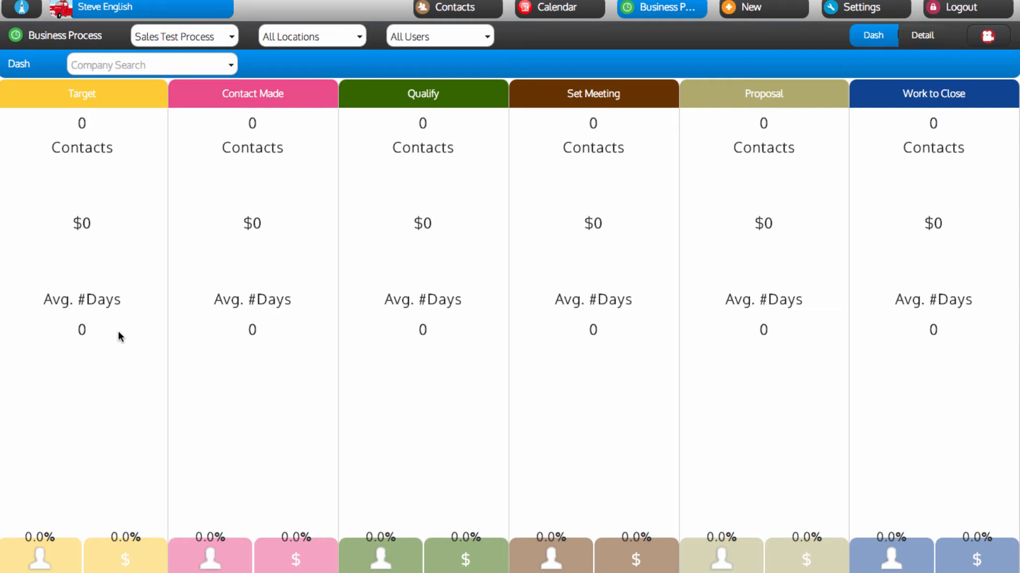
Dismiss the Contact Manager hint and open the full record of the Deltek Regional Sales Manager from the contact list.
click(456, 8)
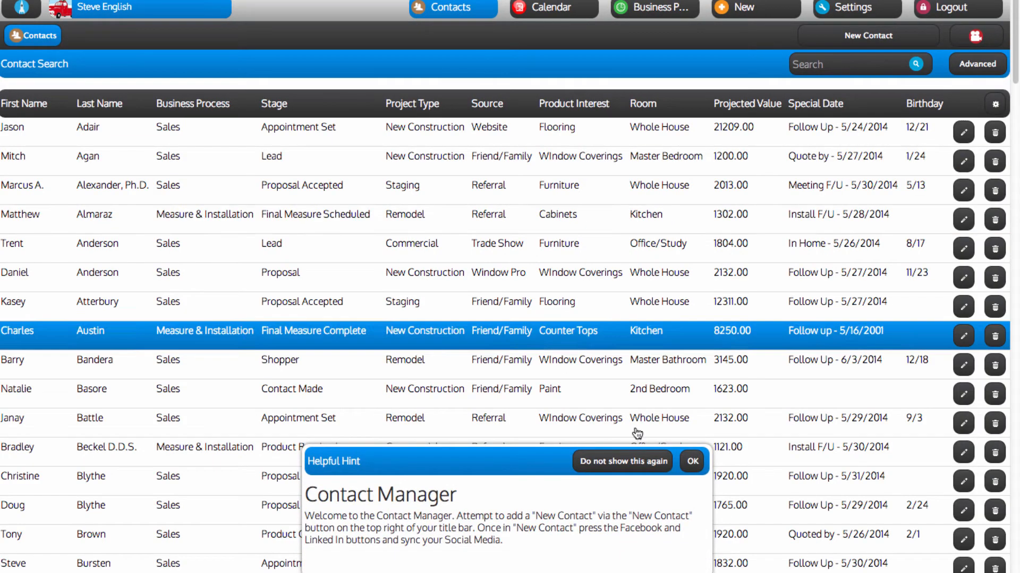
click(693, 461)
scroll(335, 350, down, 15)
scroll(332, 349, down, 12)
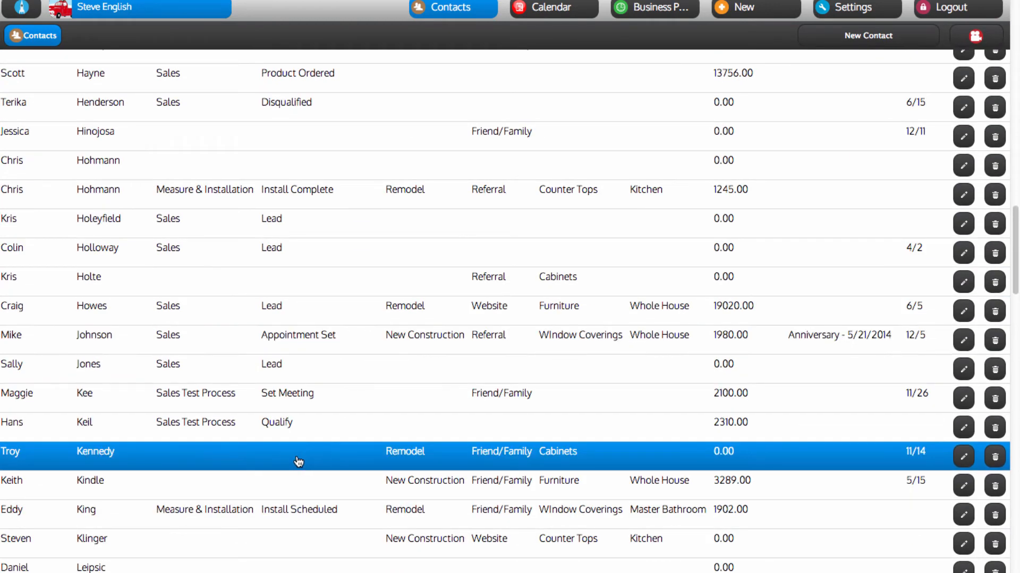
scroll(297, 457, down, 1)
click(287, 525)
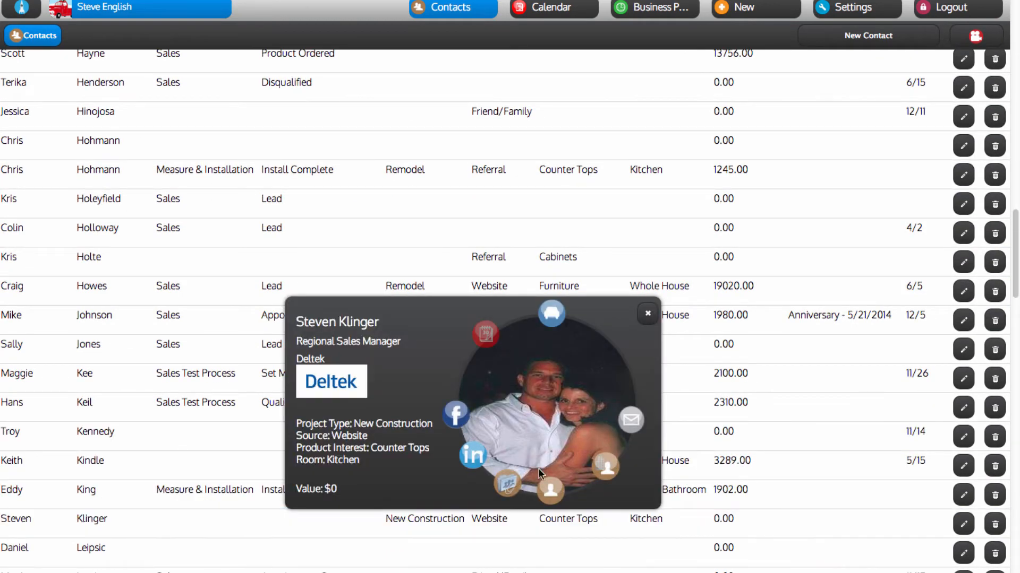
click(549, 491)
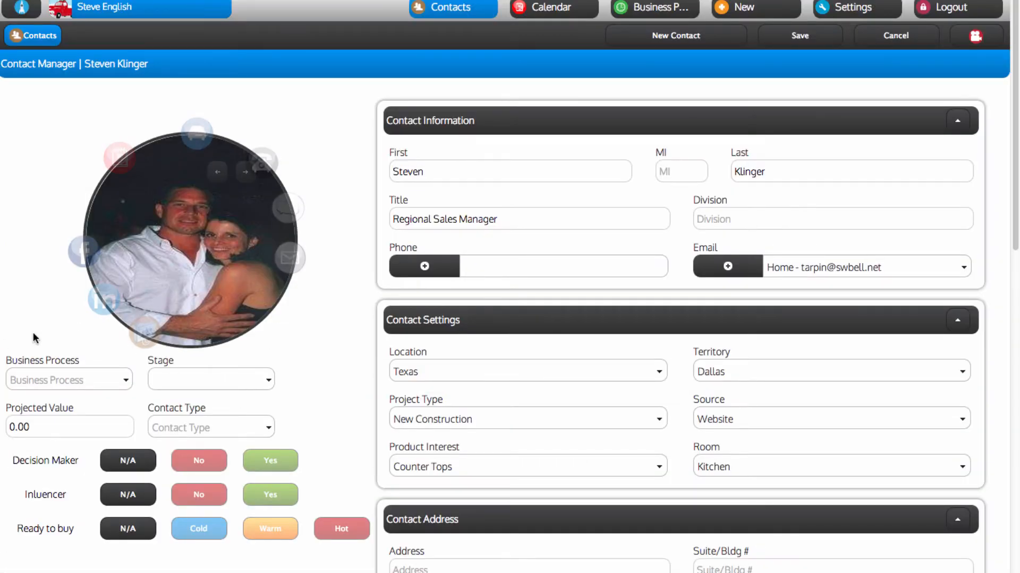
Assign the contact to Sales Test Process at the Qualify stage with a projected value of 2230, and save.
click(98, 380)
click(101, 456)
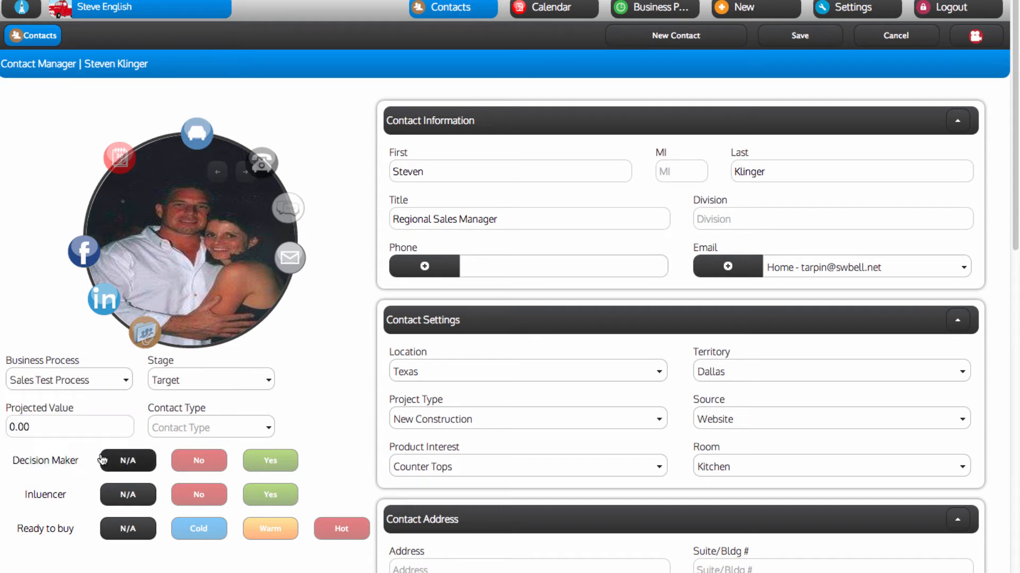
click(218, 380)
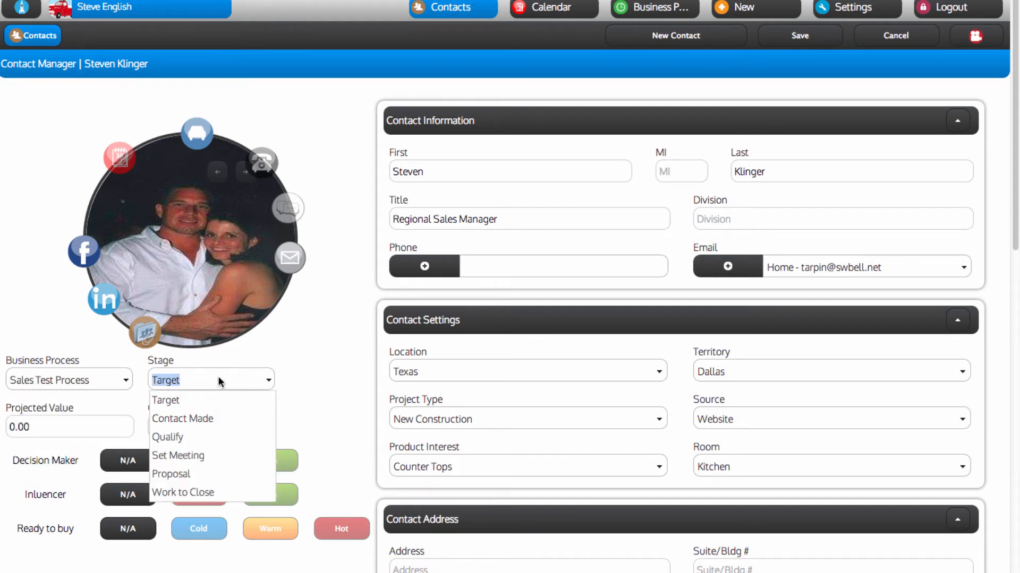
click(228, 436)
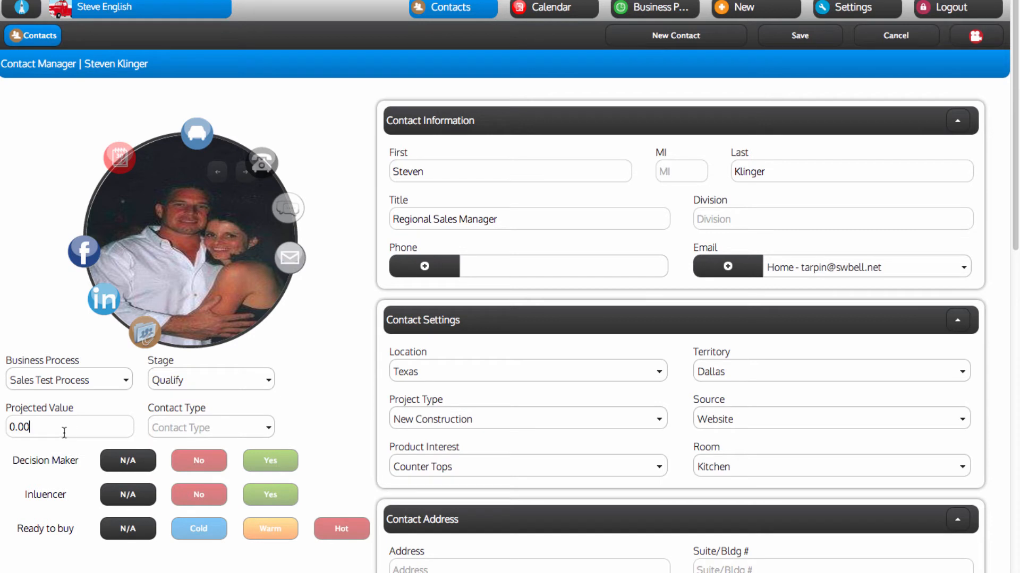
drag(64, 433, 6, 421)
text(2230)
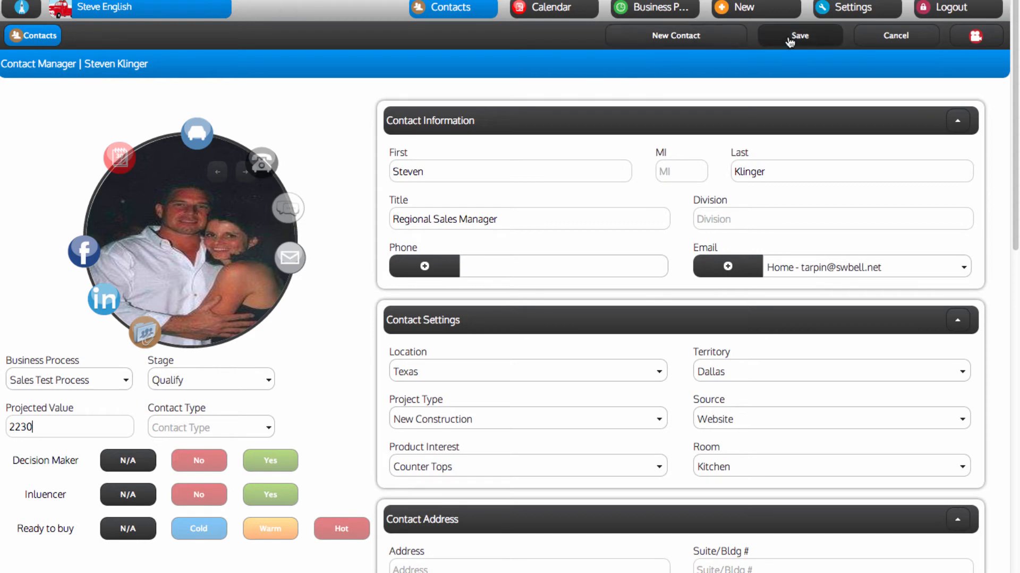
click(789, 42)
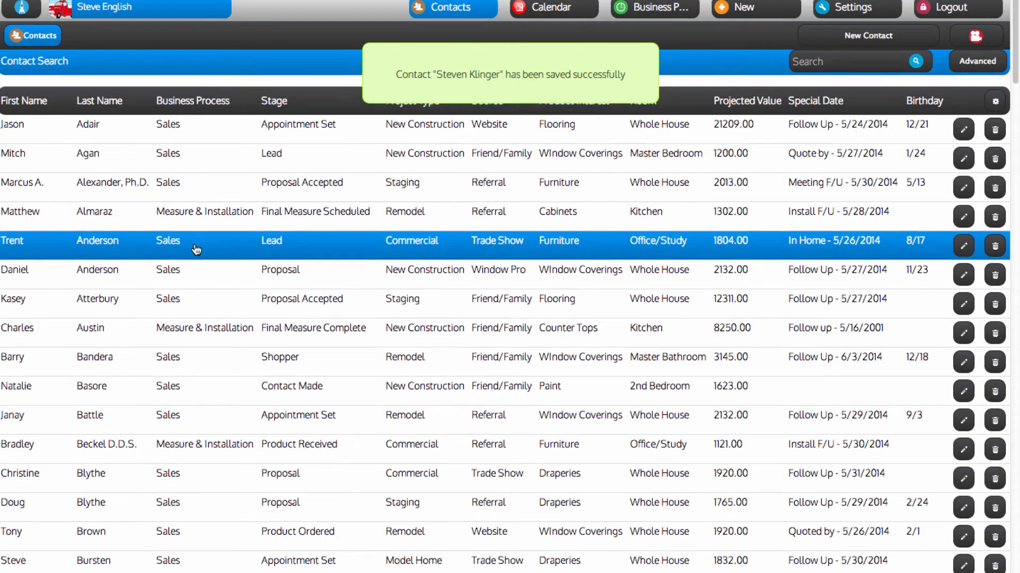
Open the full record of the Founder/Director contact listed with a Remodel project and Furniture interest.
scroll(213, 239, down, 20)
scroll(197, 248, down, 5)
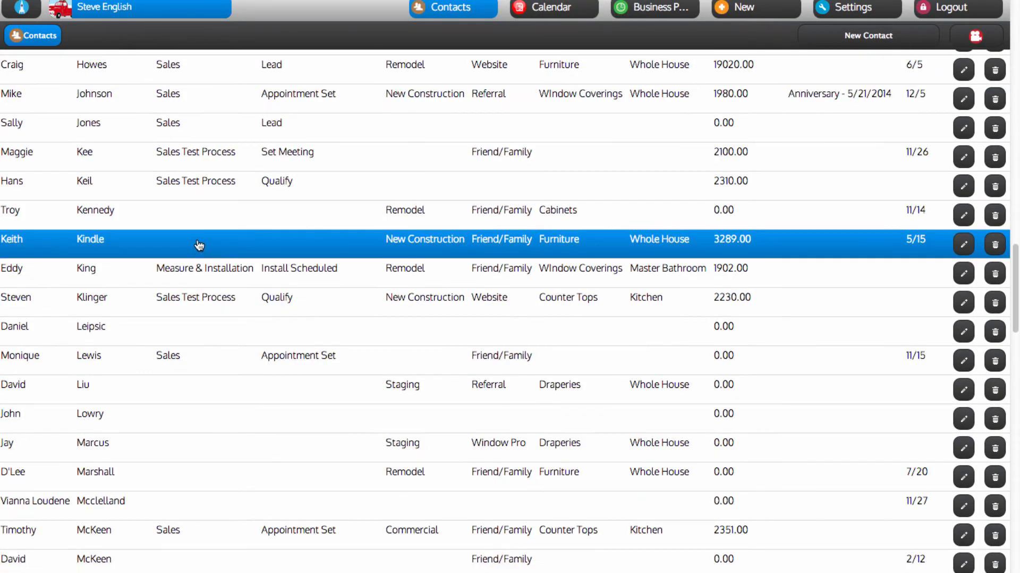
click(191, 486)
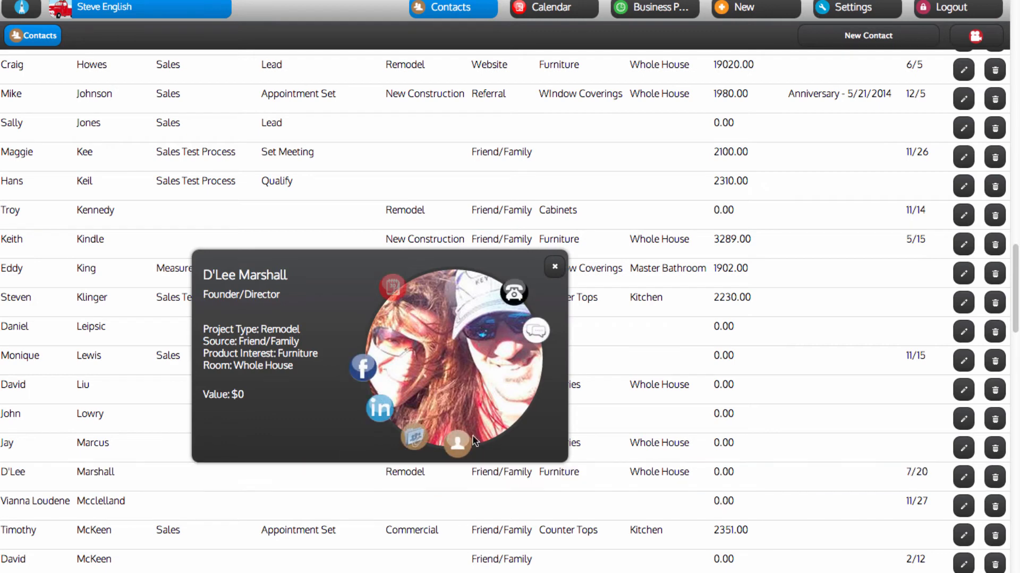
click(455, 444)
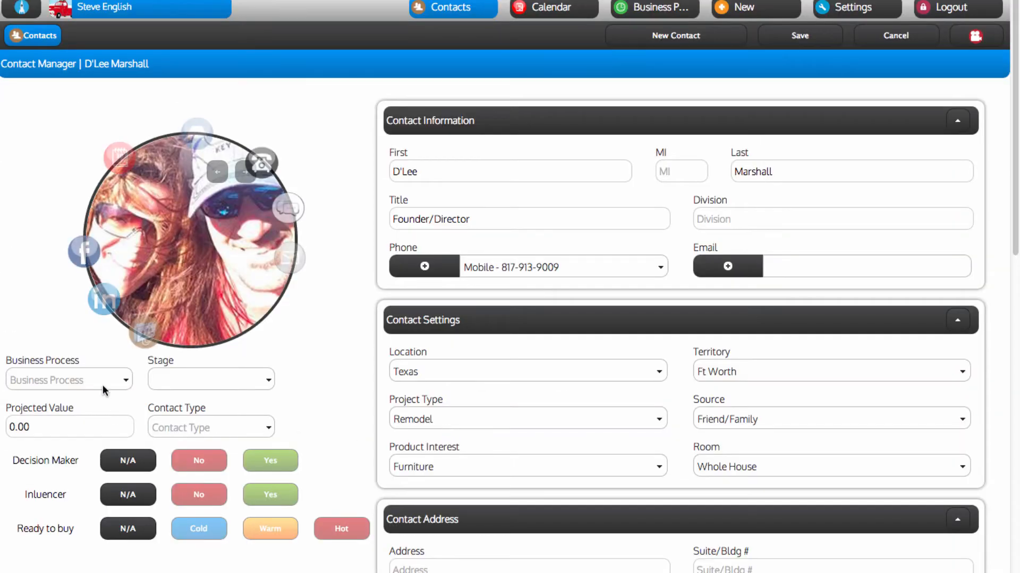
Assign the contact to Sales Test Process at the Proposal stage with a projected value of 3,189, and save.
click(105, 380)
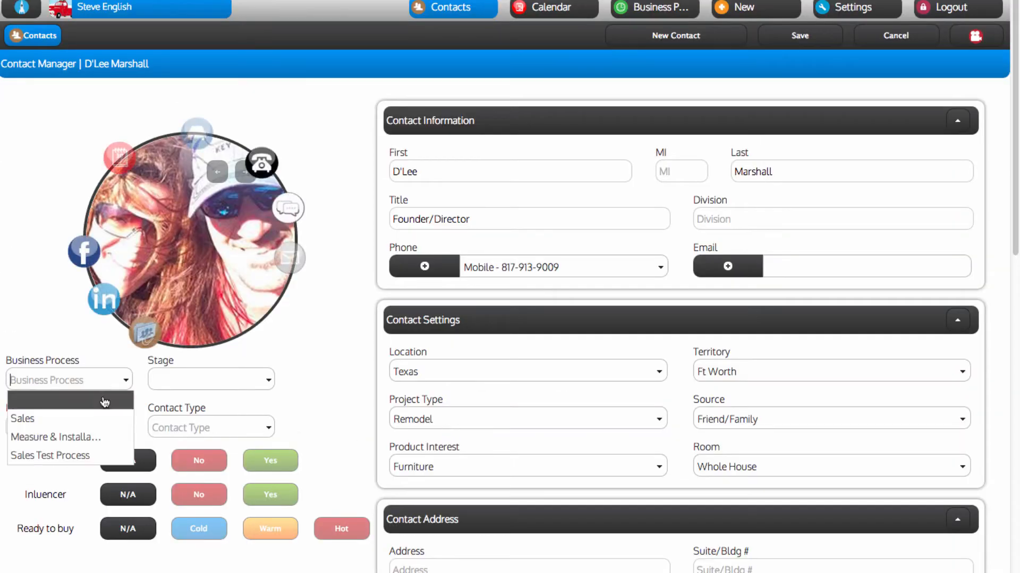
click(104, 455)
click(233, 383)
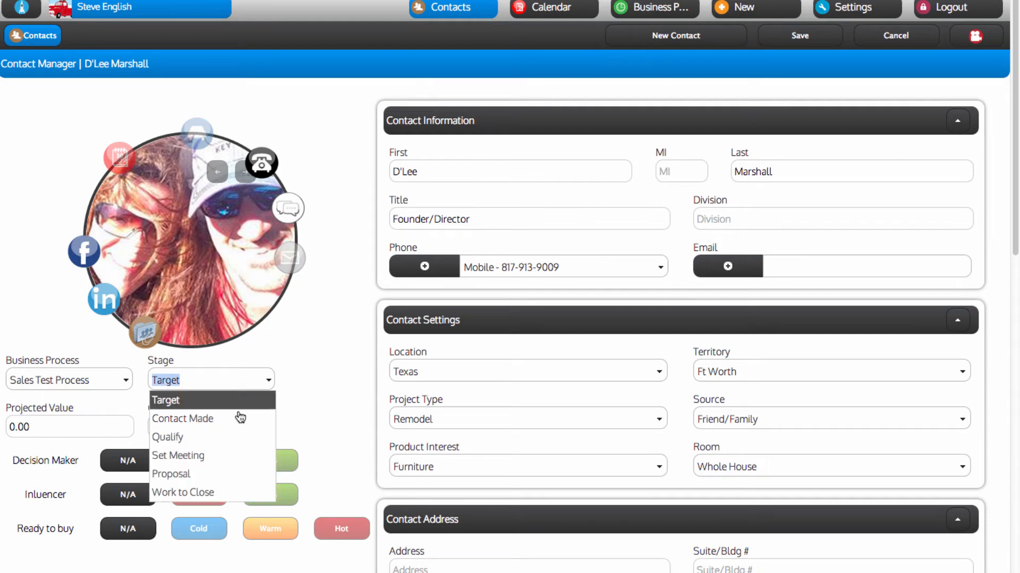
click(227, 474)
click(59, 422)
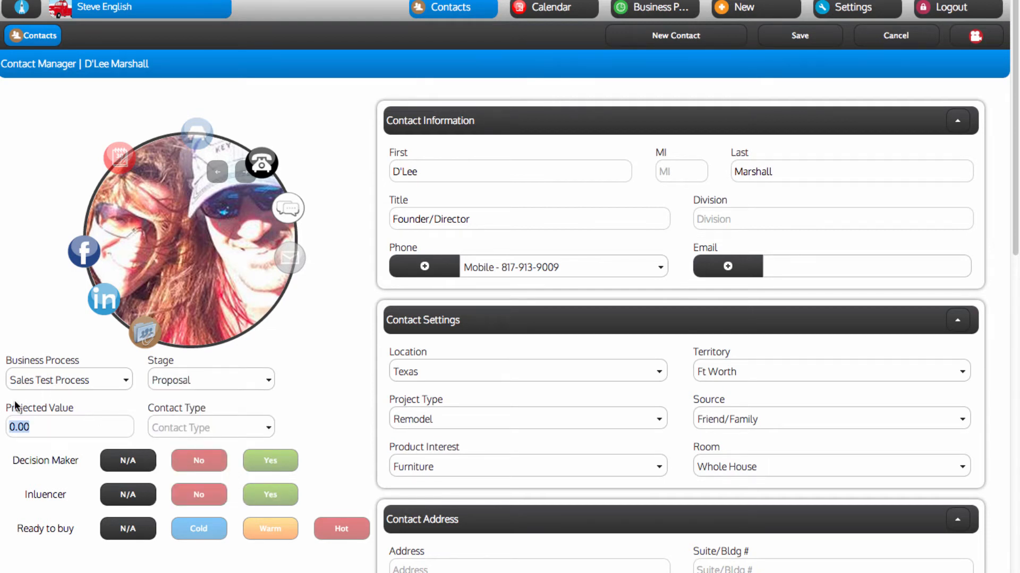
text(3,1)
text(89)
click(801, 35)
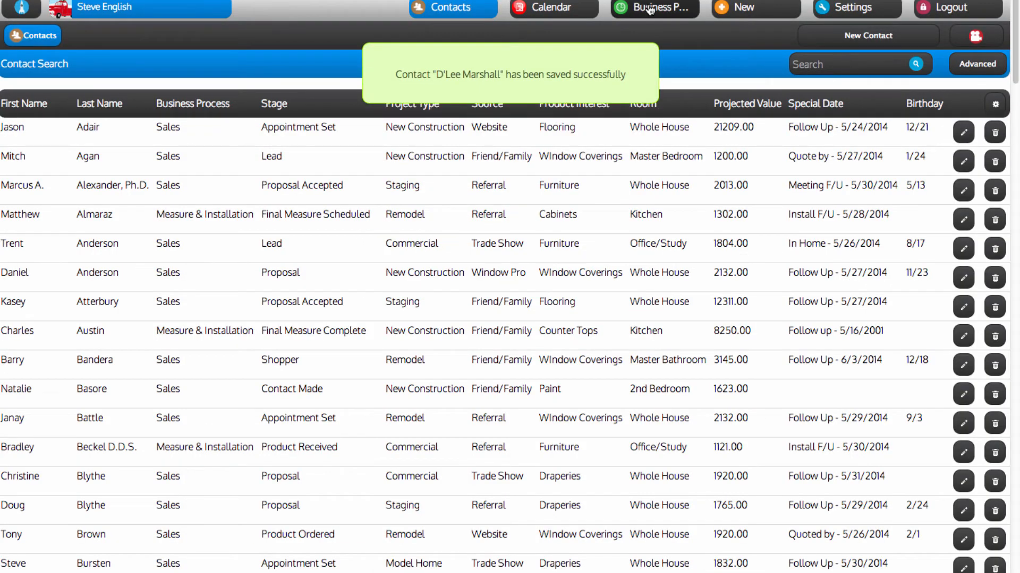
Show the Detail view of Sales Test Process and review the stage choices on the Qualify contact's card, leaving the stage as is.
click(650, 9)
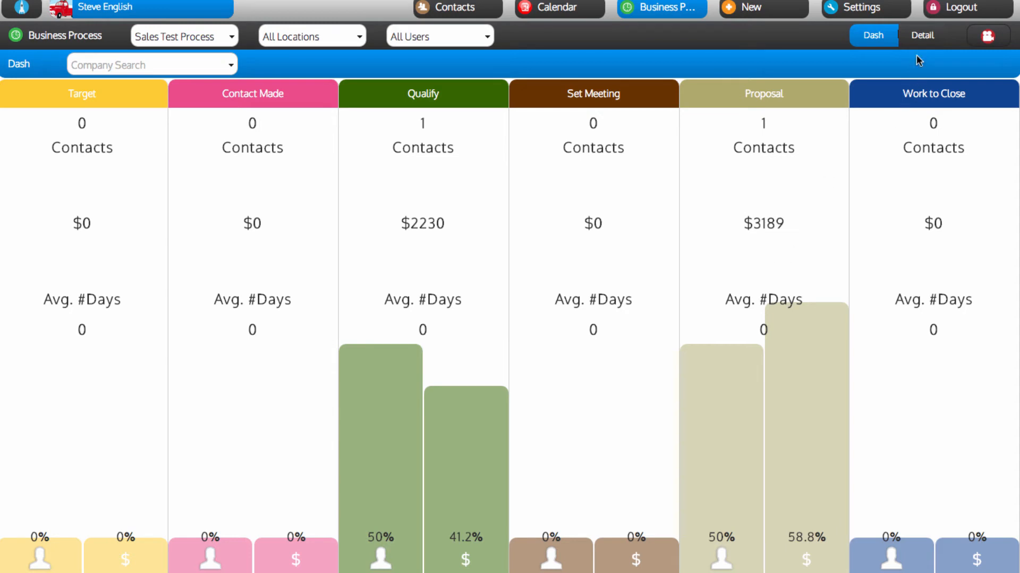
click(919, 37)
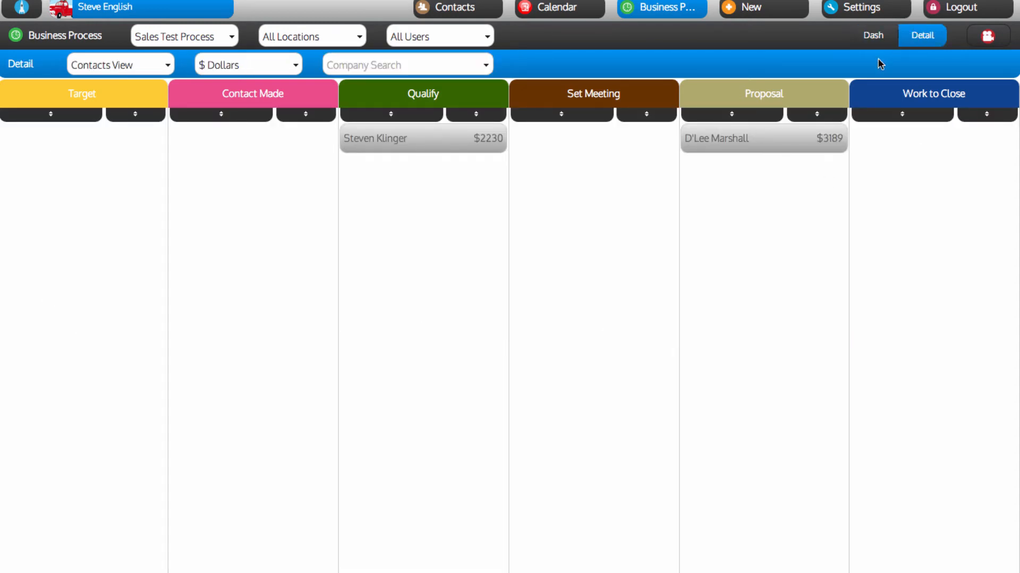
click(413, 138)
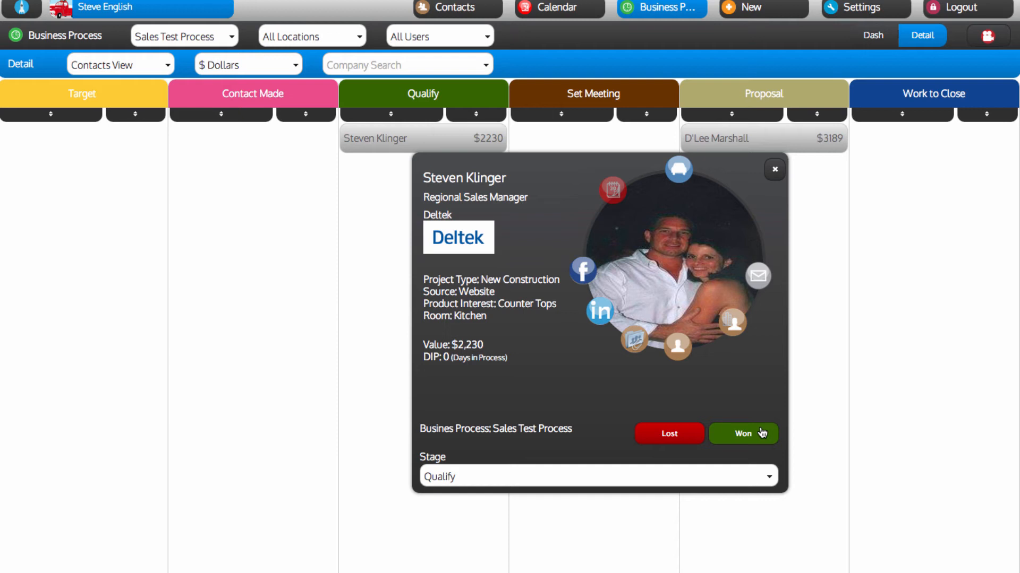
click(598, 478)
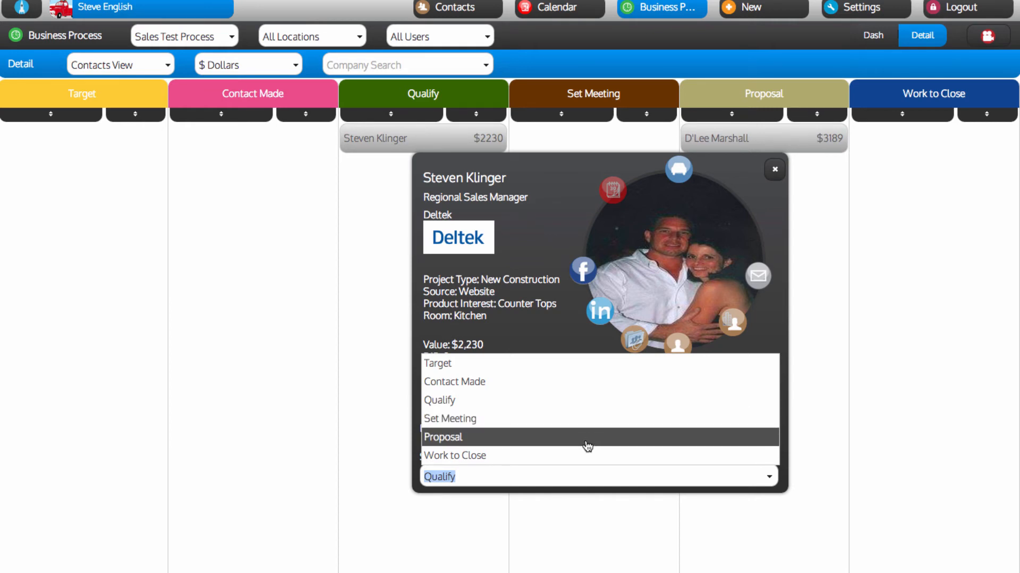
click(775, 175)
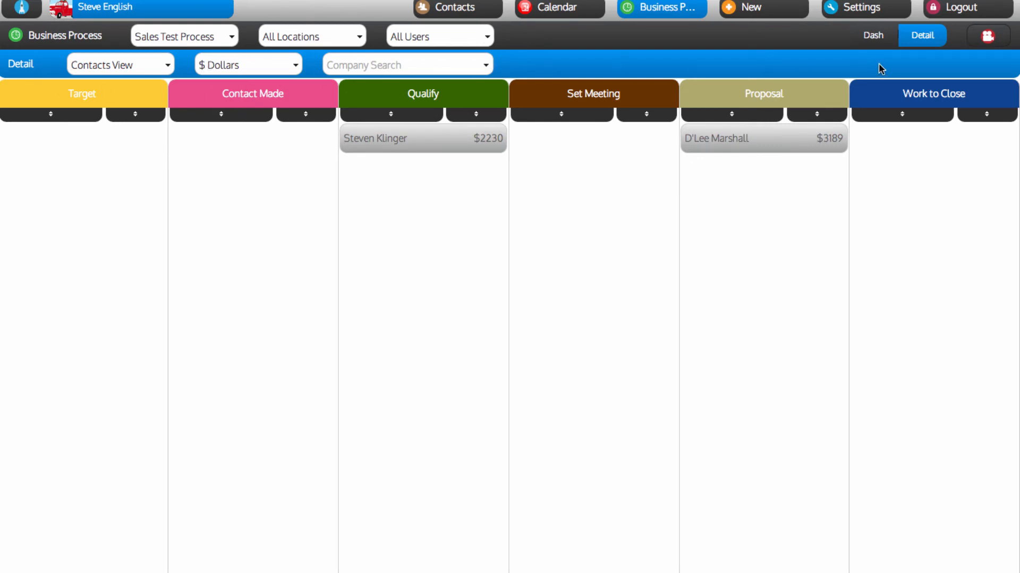
Return to the Dash view and show the Sales process.
click(874, 37)
click(229, 38)
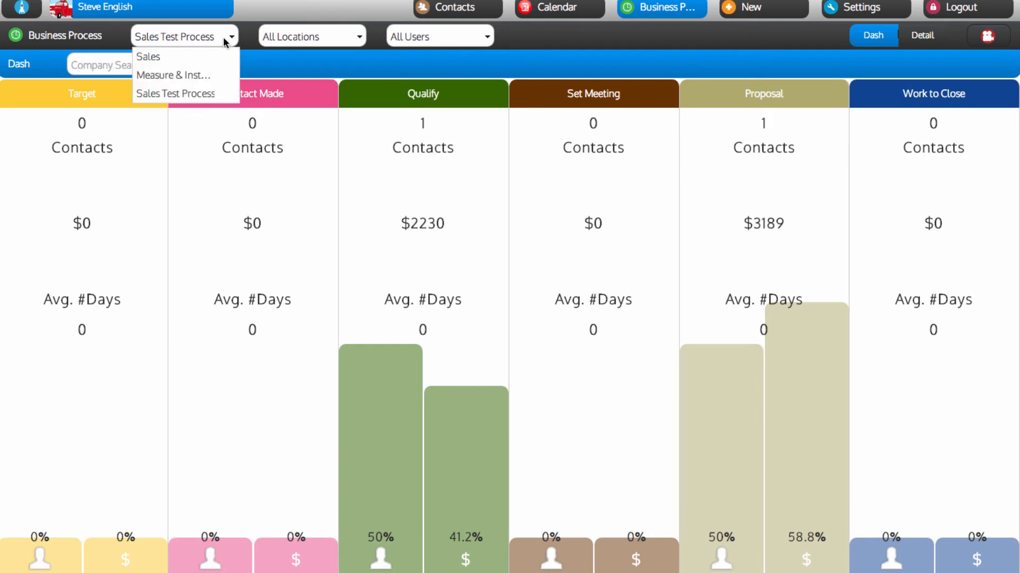
click(190, 56)
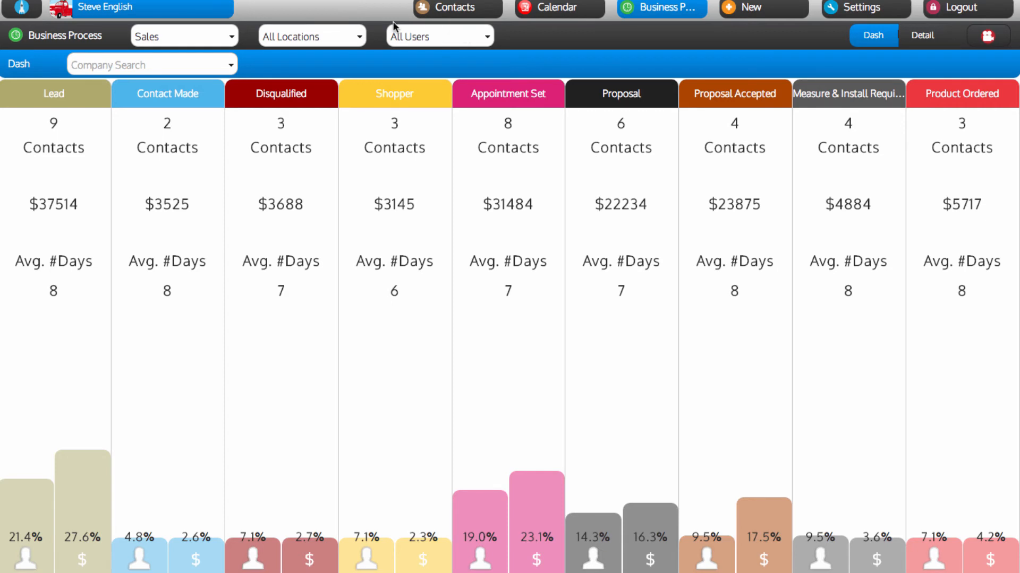
Compare the Sales dashboard for the Texas and Oklahoma locations, and restore it to All Locations.
click(326, 35)
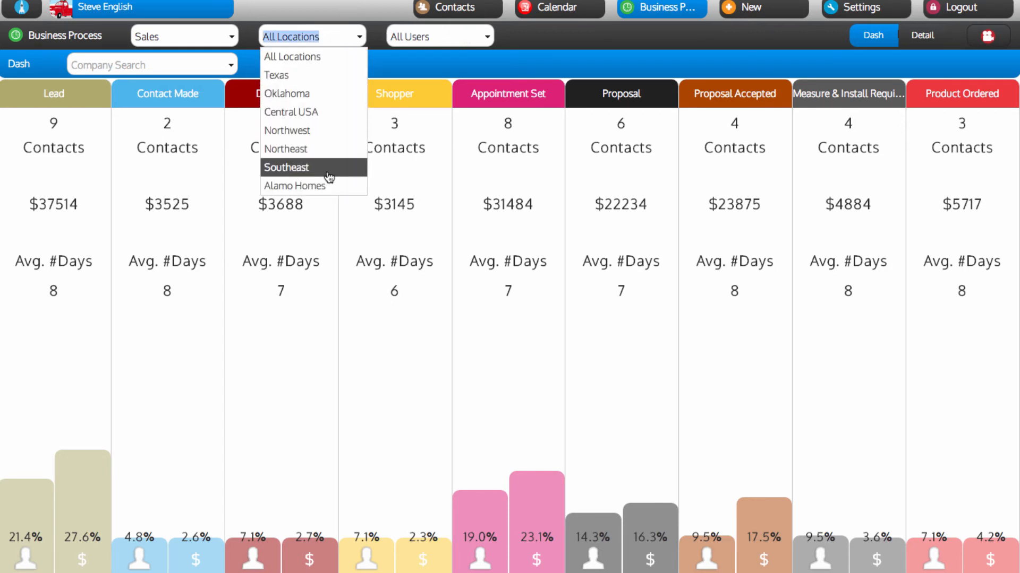
click(332, 78)
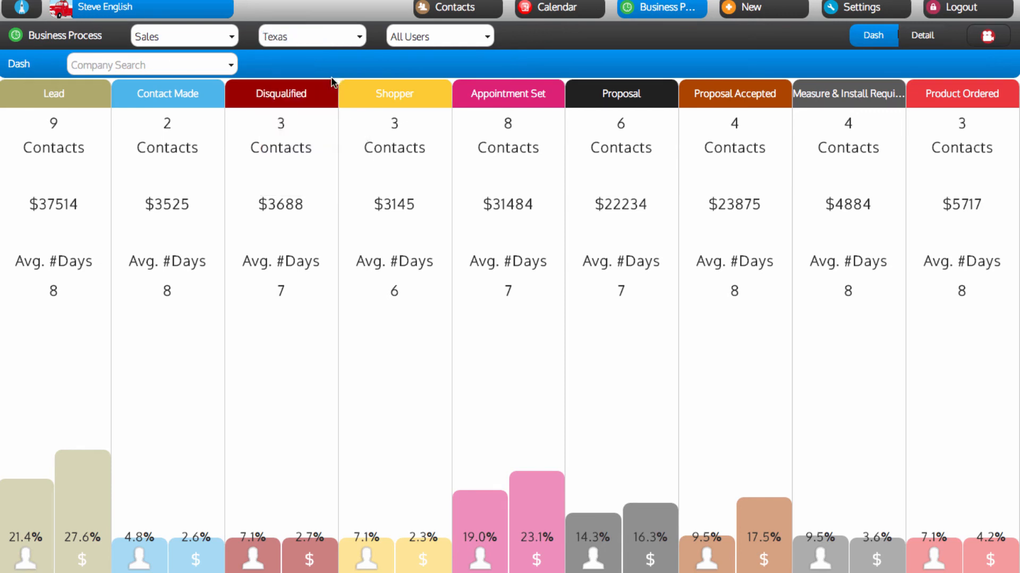
click(334, 38)
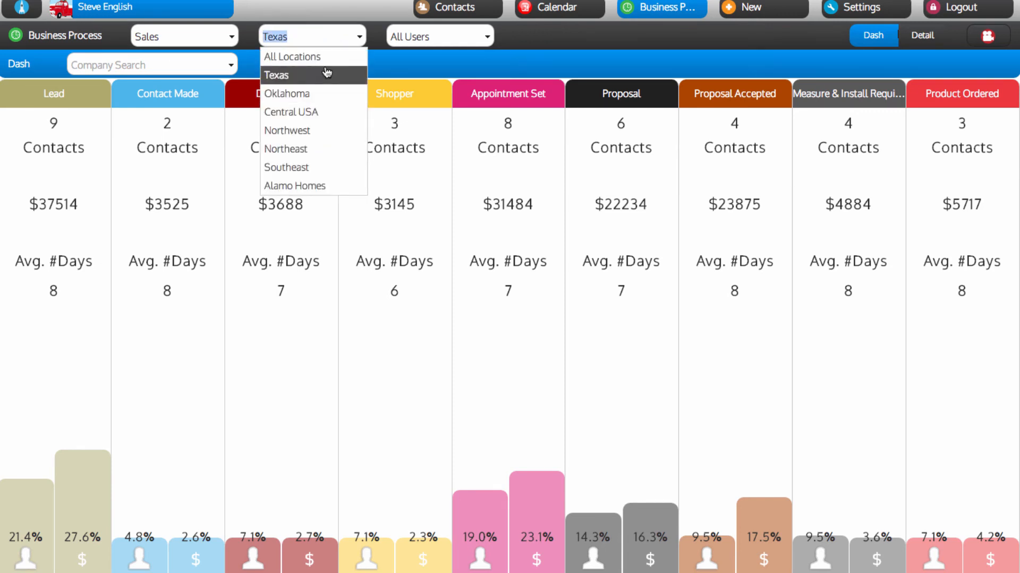
click(330, 94)
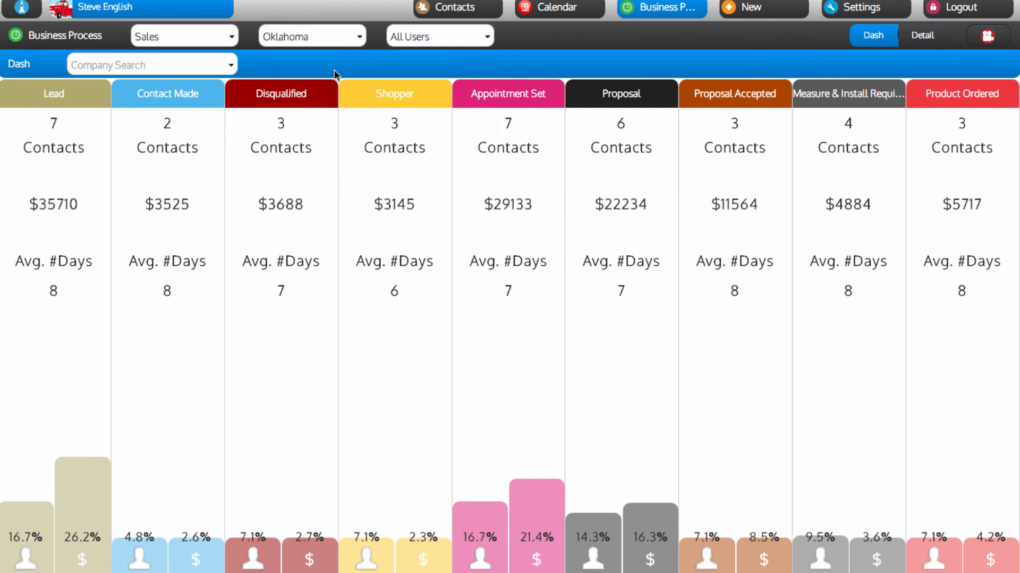
click(345, 37)
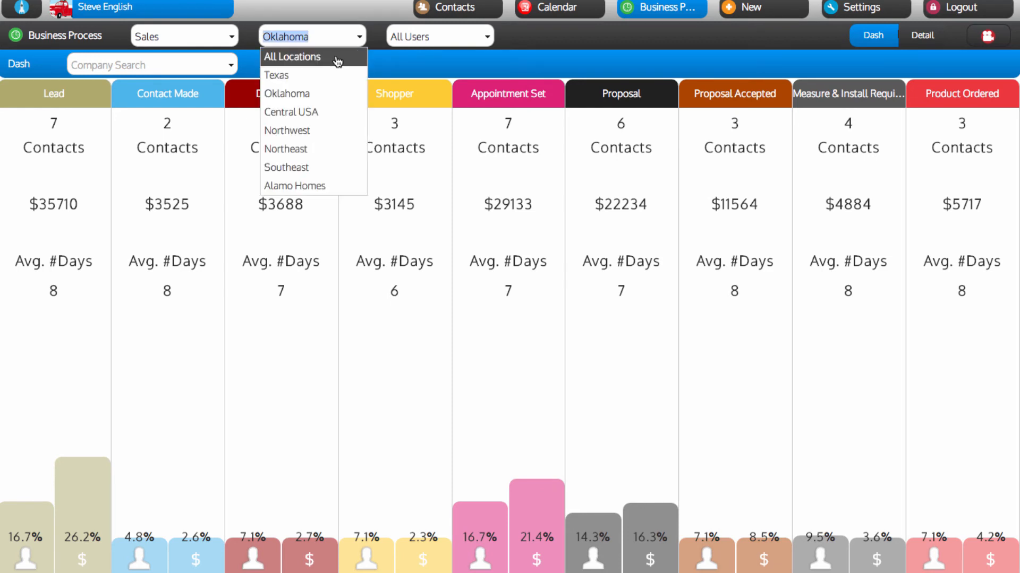
click(339, 59)
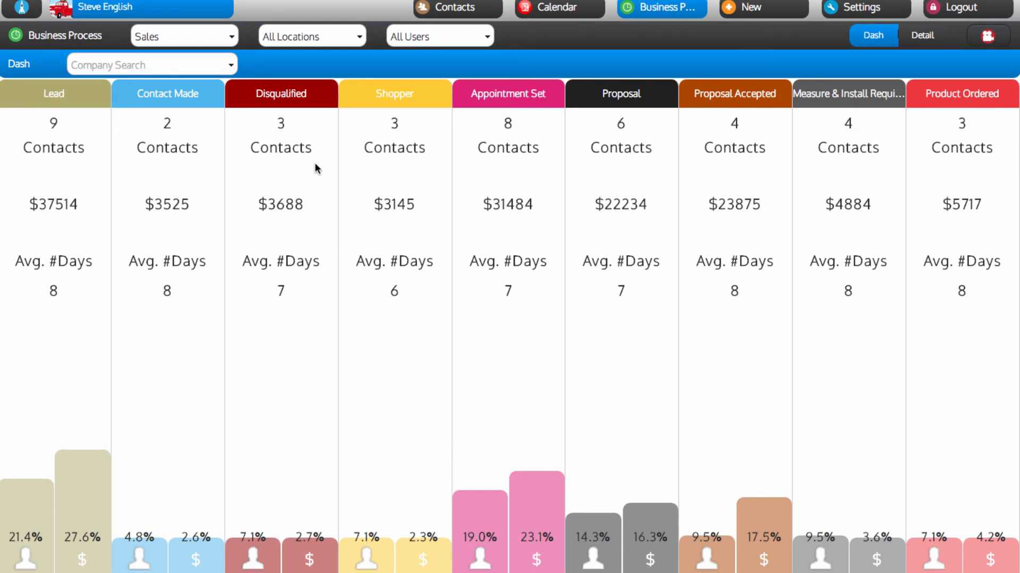
Review the Sales dashboard for the second individual user in the user list, and restore it to All Users.
click(448, 42)
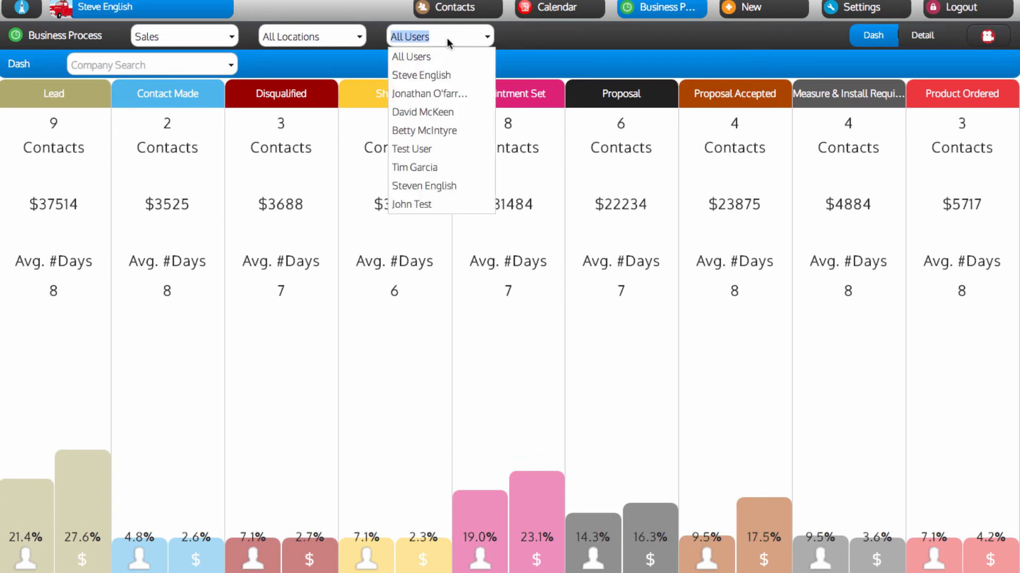
click(446, 76)
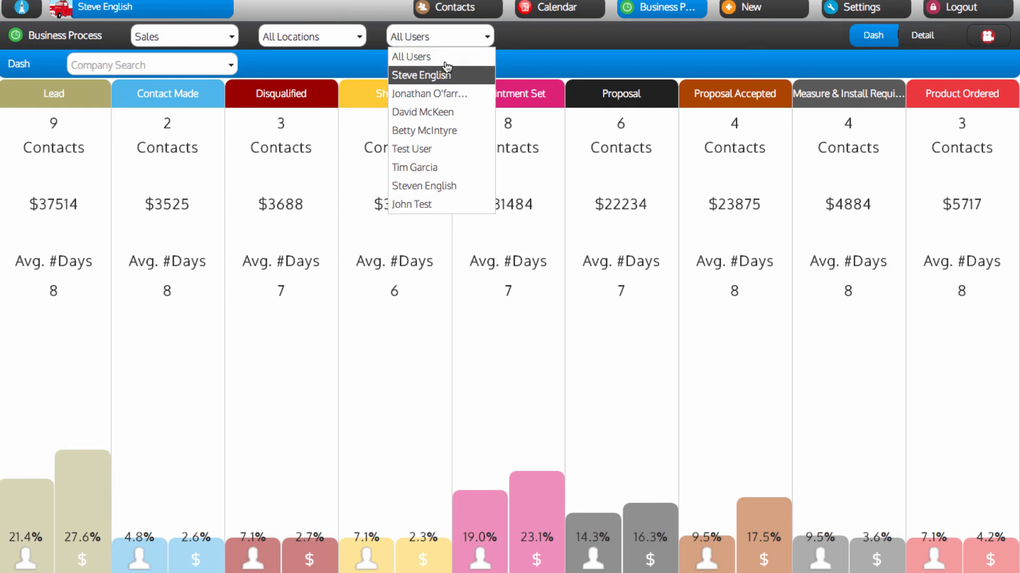
click(451, 36)
click(456, 94)
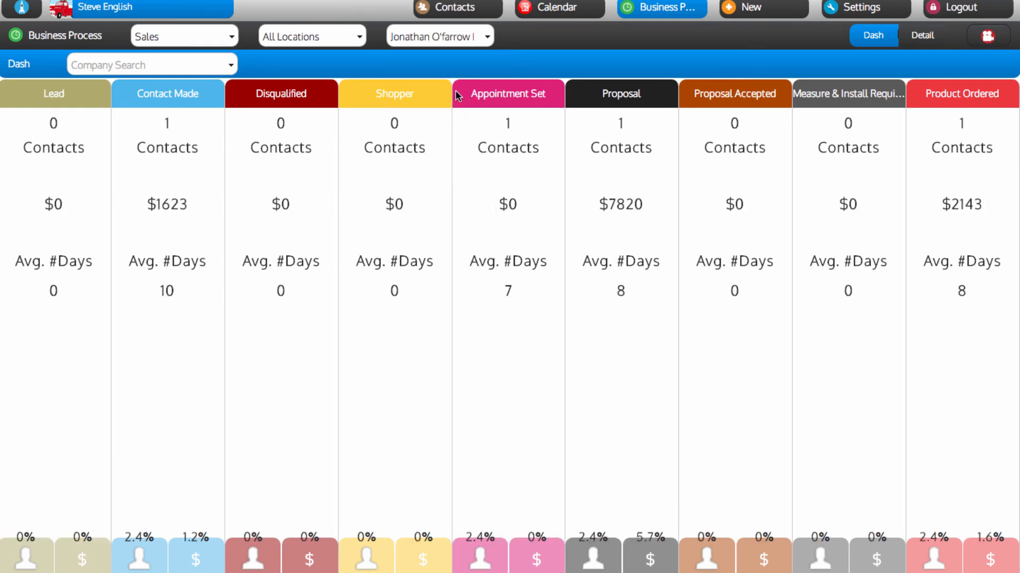
click(474, 42)
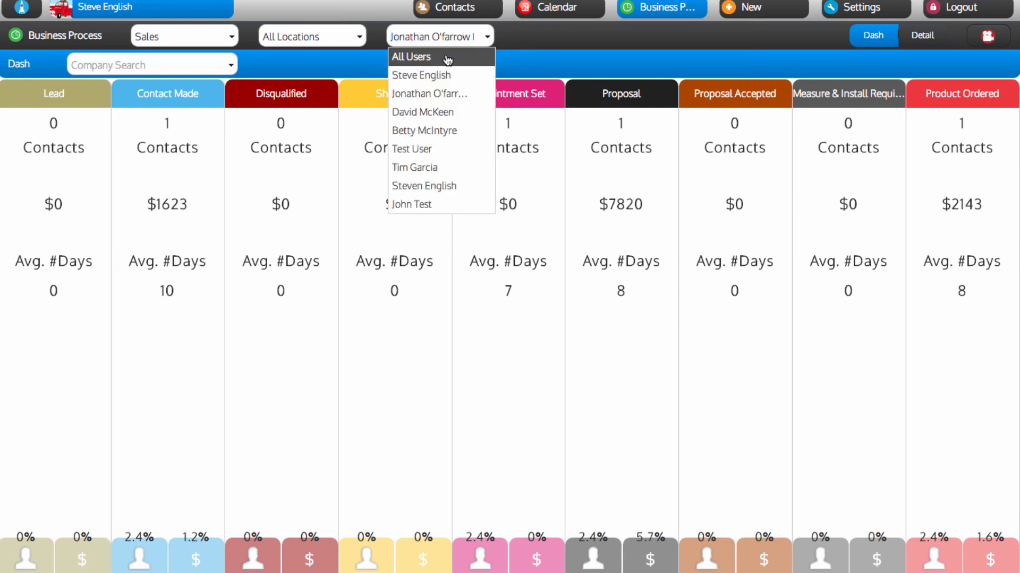
click(447, 57)
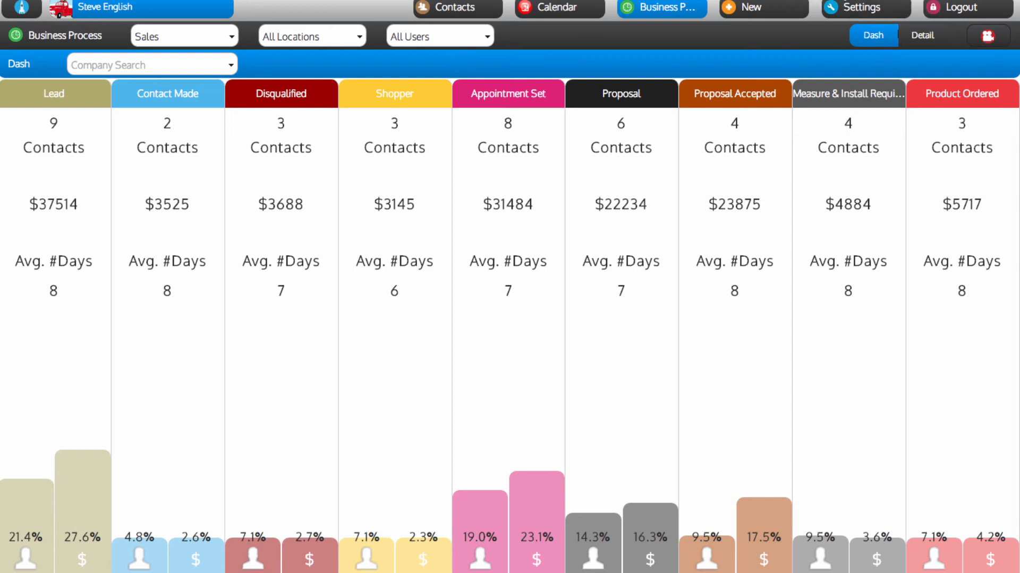
Try the company filter on the Sales dashboard with Gamestop San Antonio, and clear the company selection.
click(137, 65)
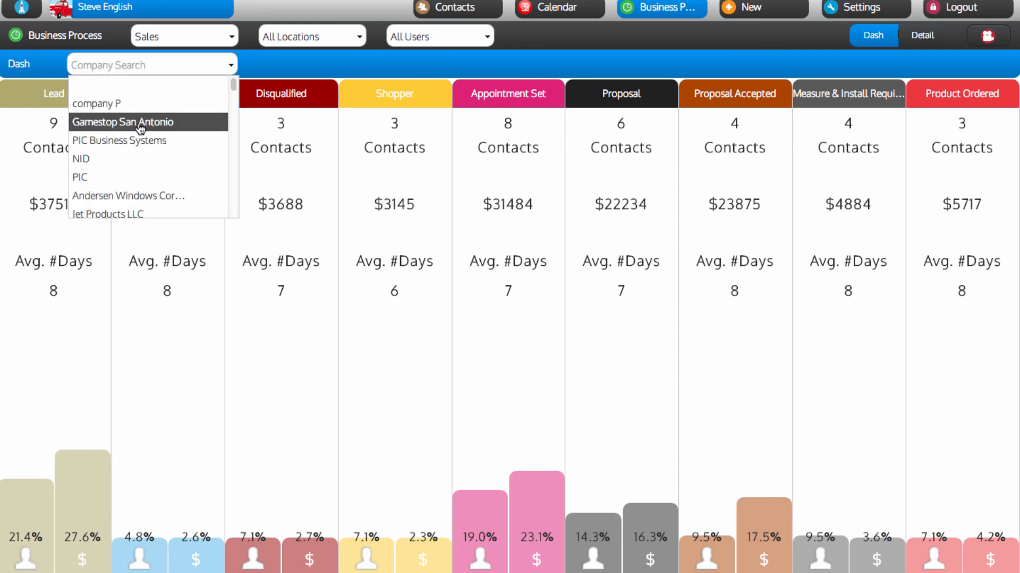
click(141, 125)
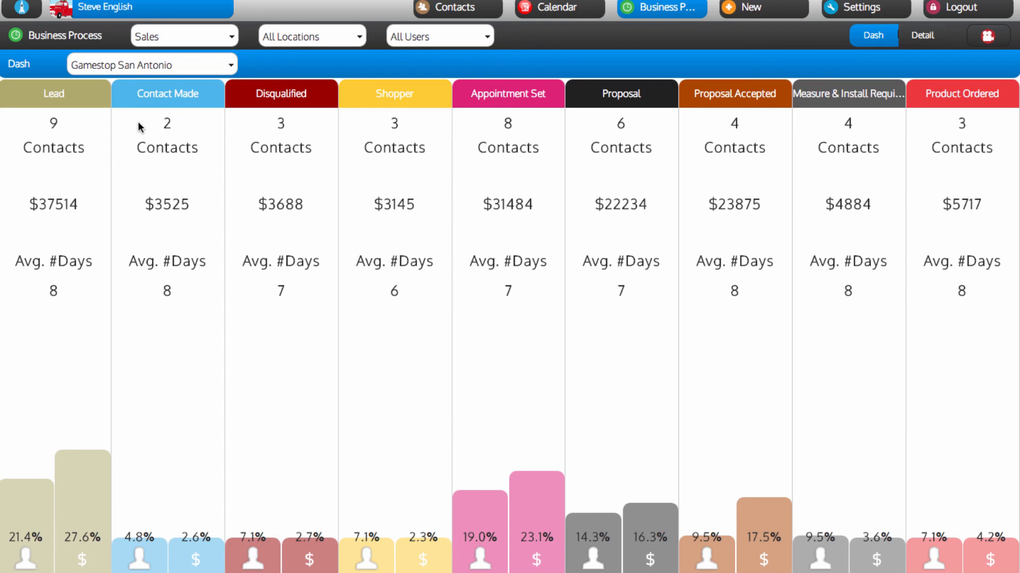
click(143, 66)
click(143, 88)
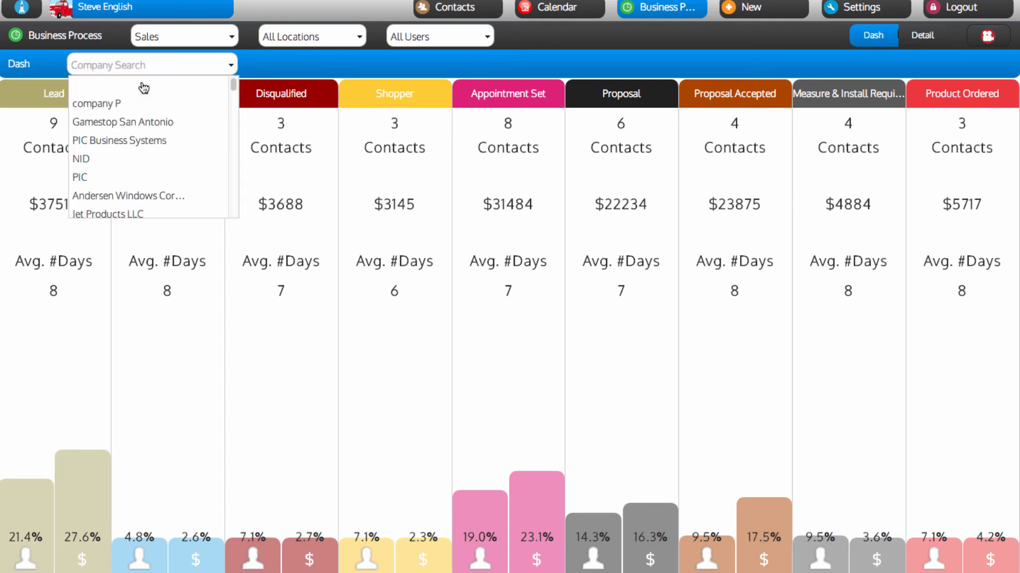
Show the Detail view by Company View and review the card of the first Contact Made entry.
click(912, 37)
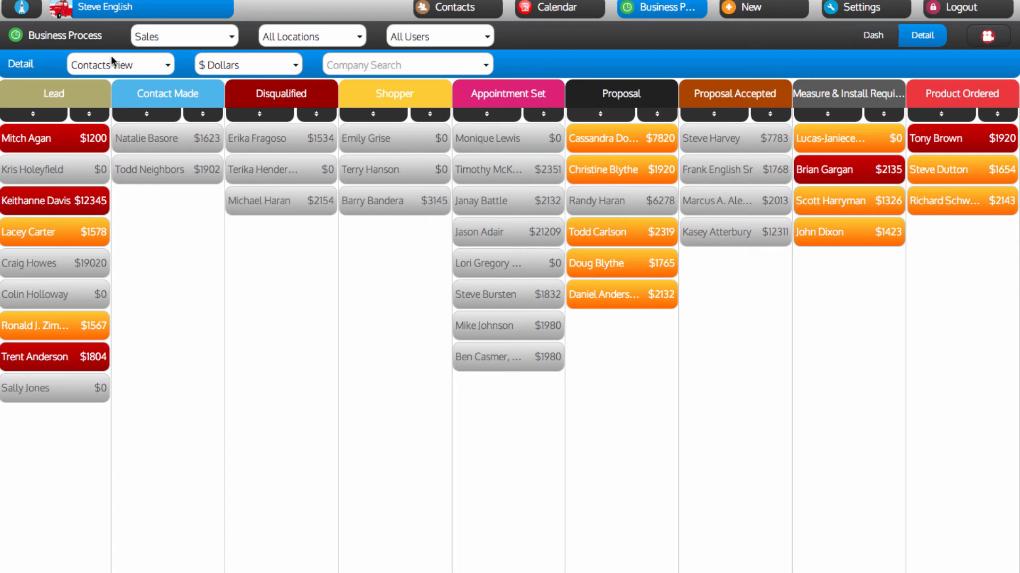
click(164, 65)
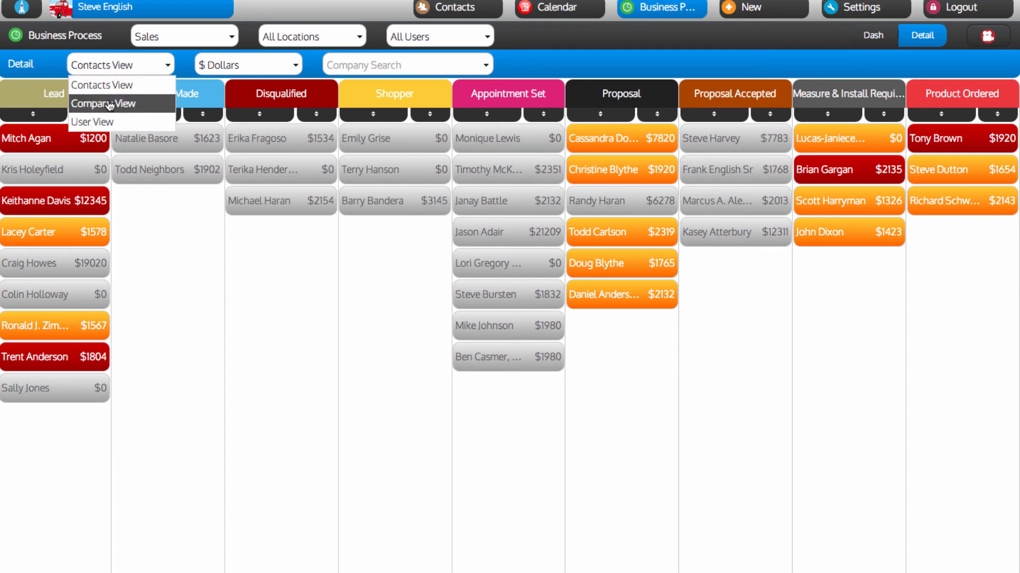
click(109, 102)
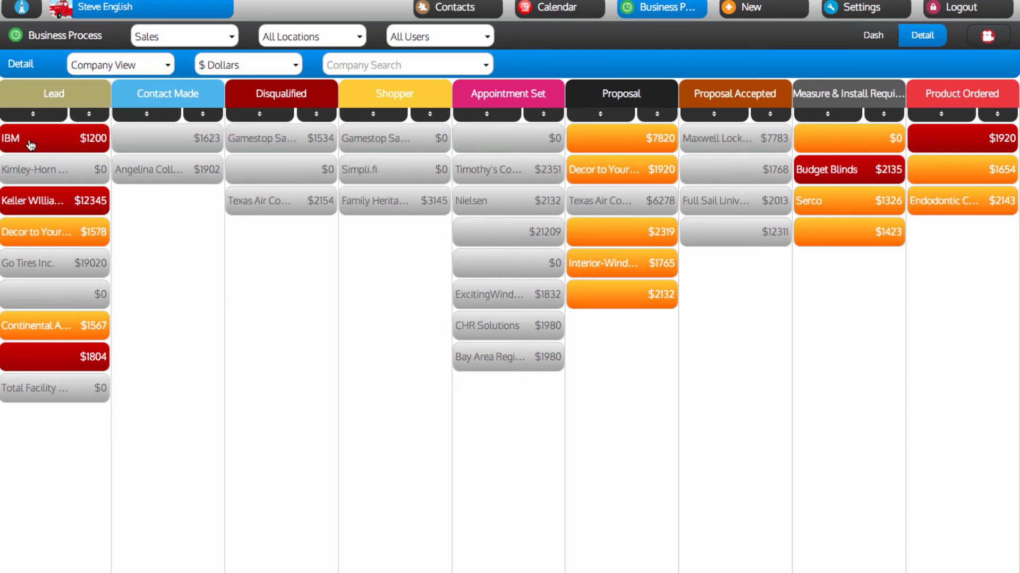
click(134, 141)
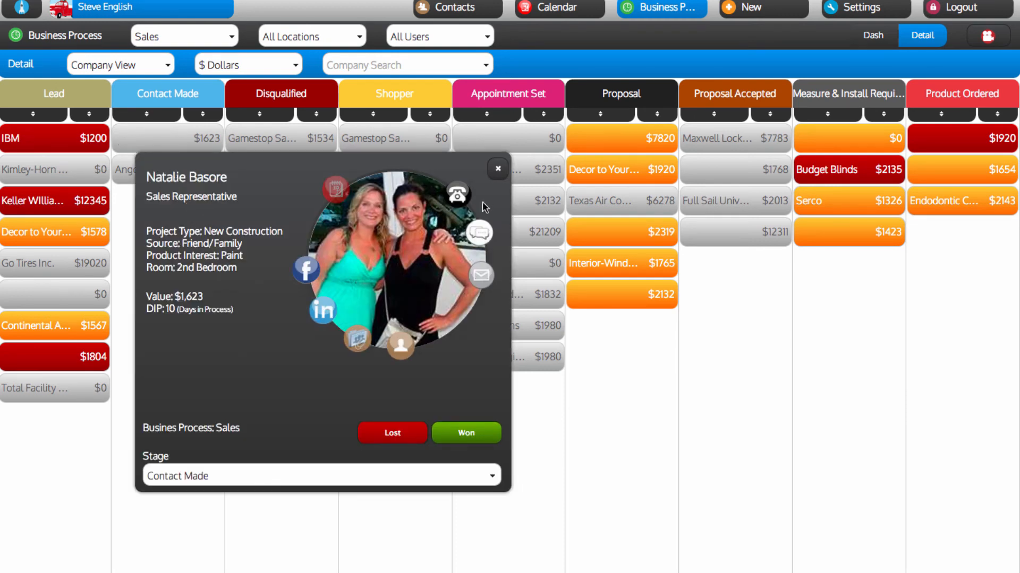
click(497, 169)
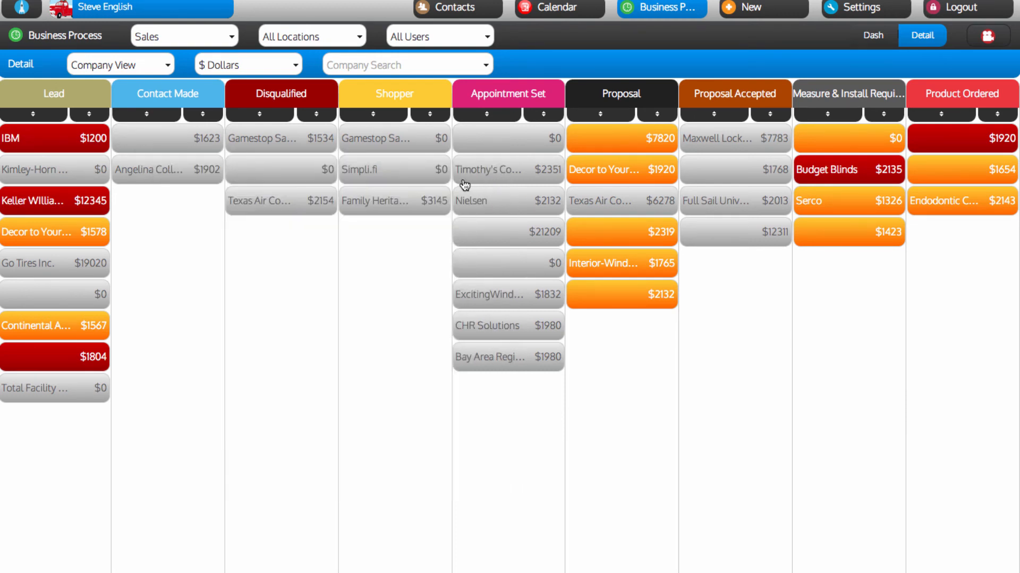
click(171, 142)
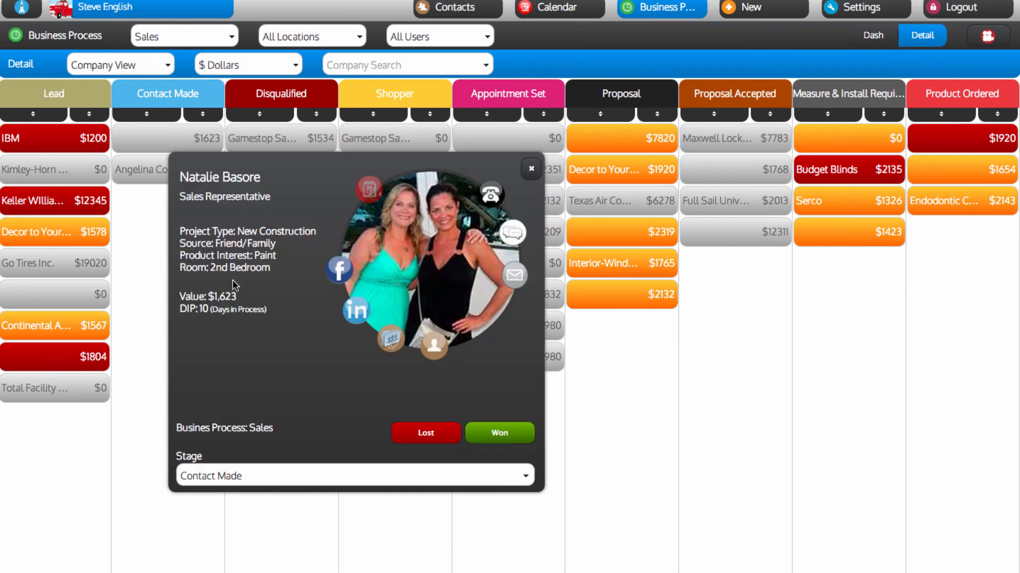
click(531, 169)
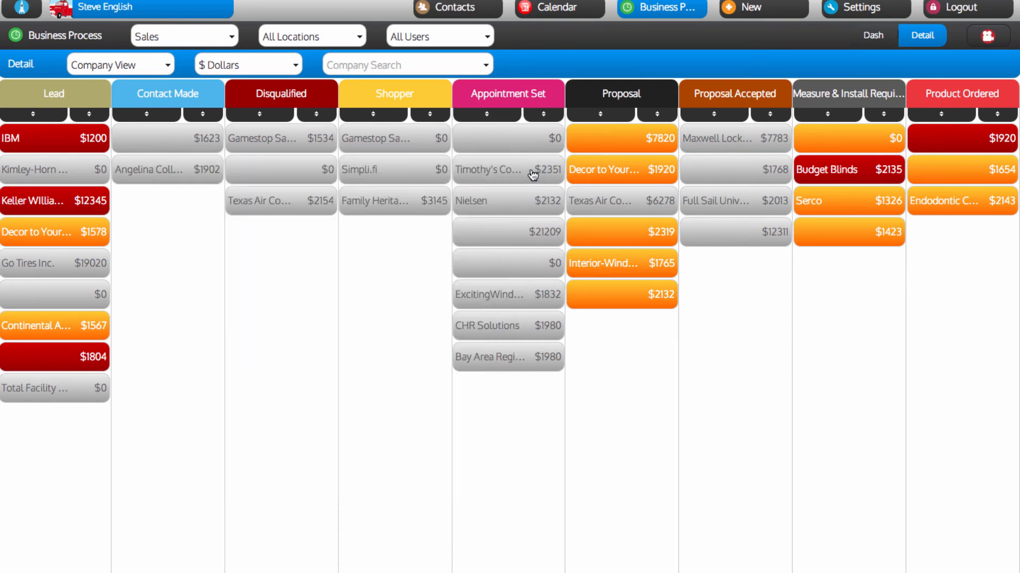
Review the User View, and return to Contacts View with # of Days shown instead of dollars.
click(128, 67)
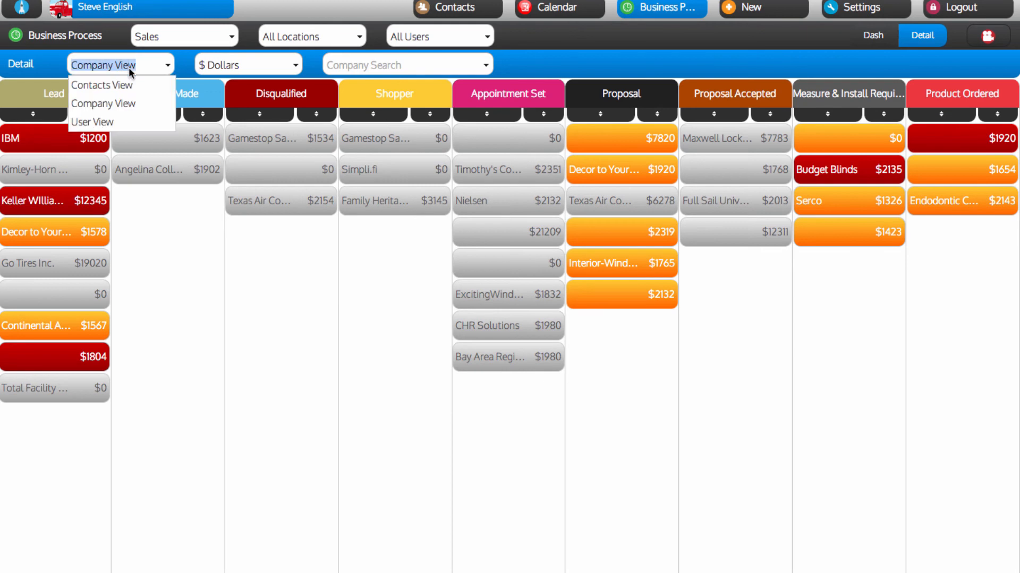
click(122, 123)
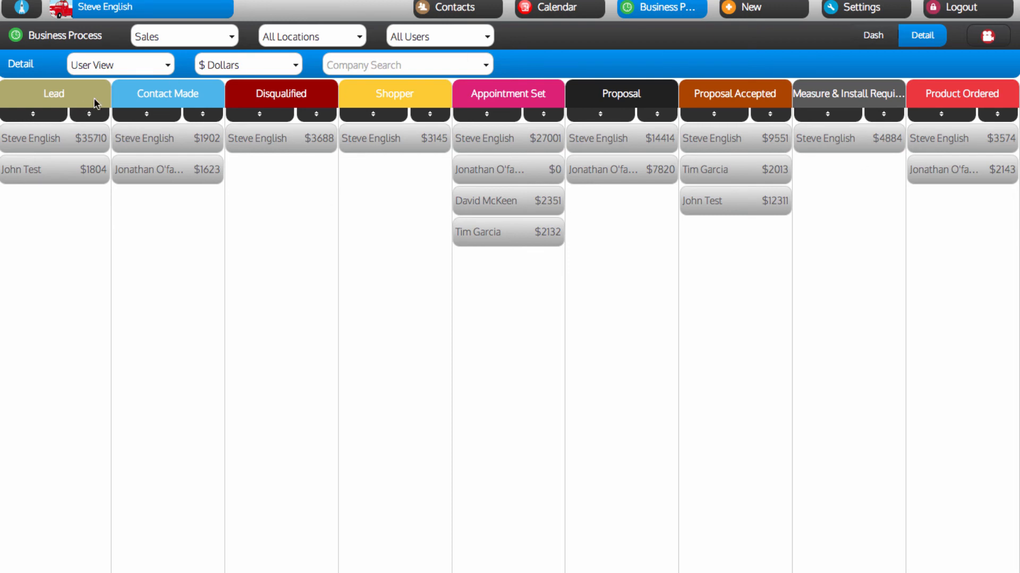
click(152, 71)
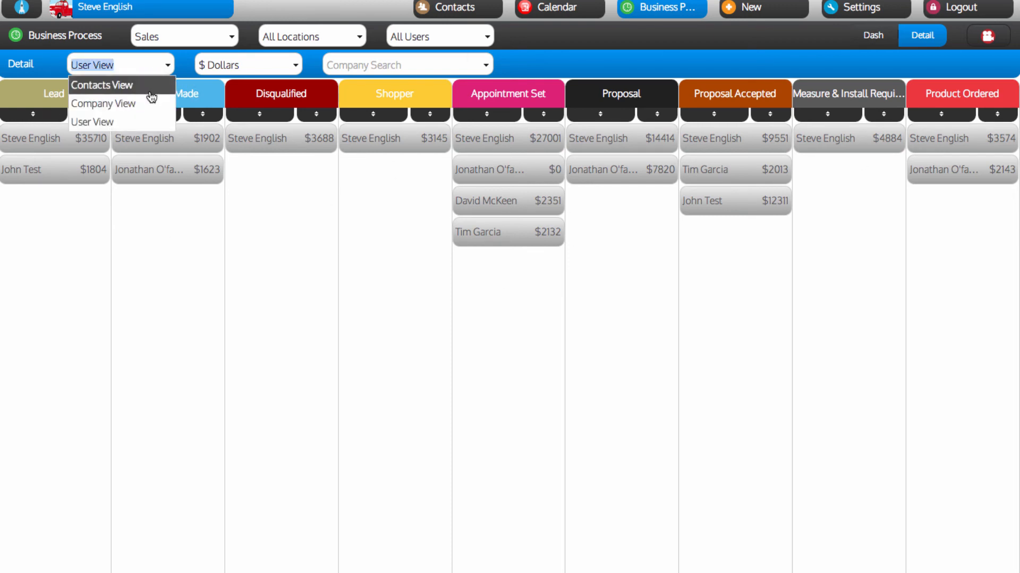
click(151, 87)
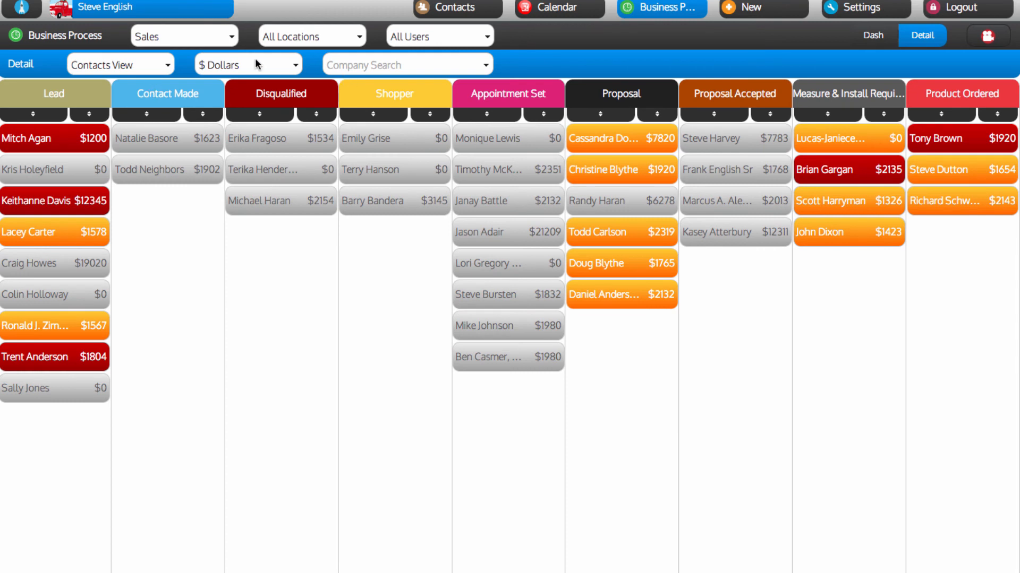
click(265, 69)
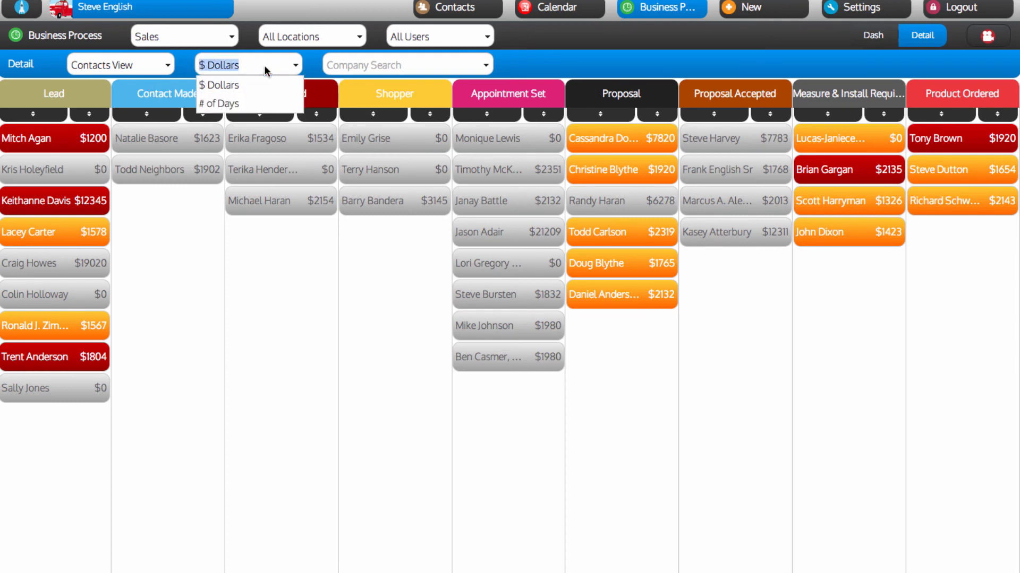
click(264, 105)
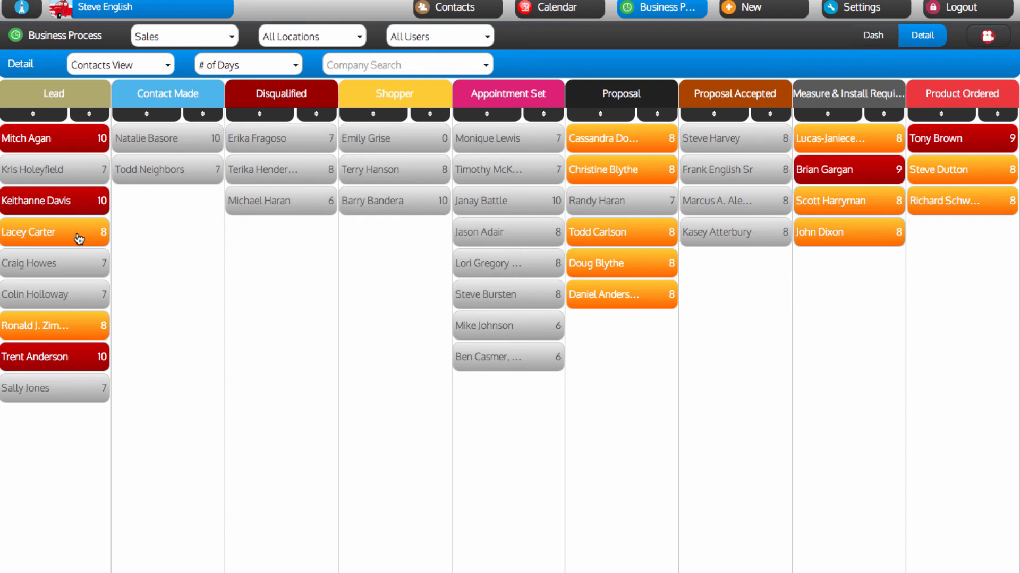
Review the stage timers of the Sales process in the settings, save the process, and return to its Detail view.
click(879, 7)
click(598, 175)
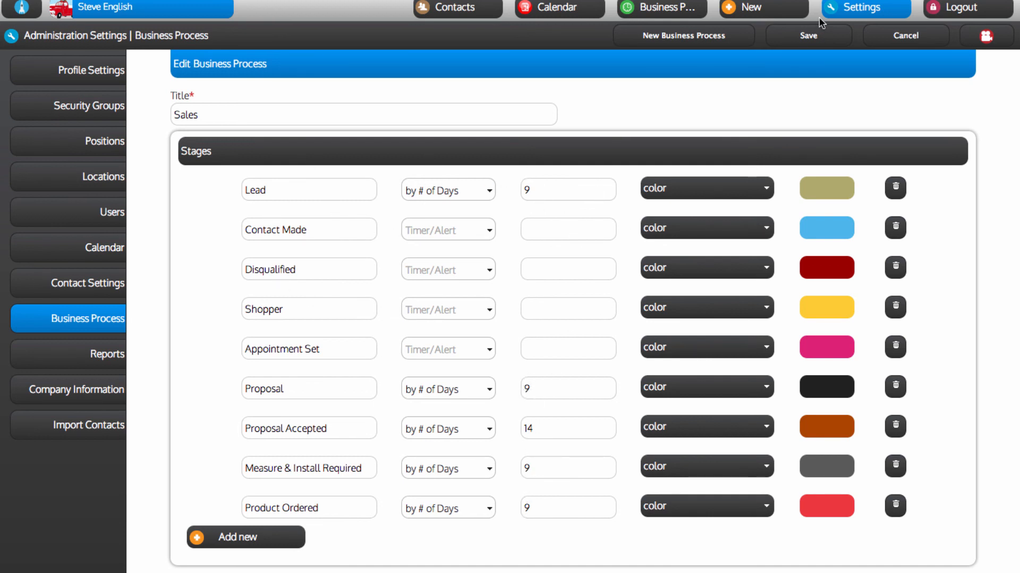
click(819, 36)
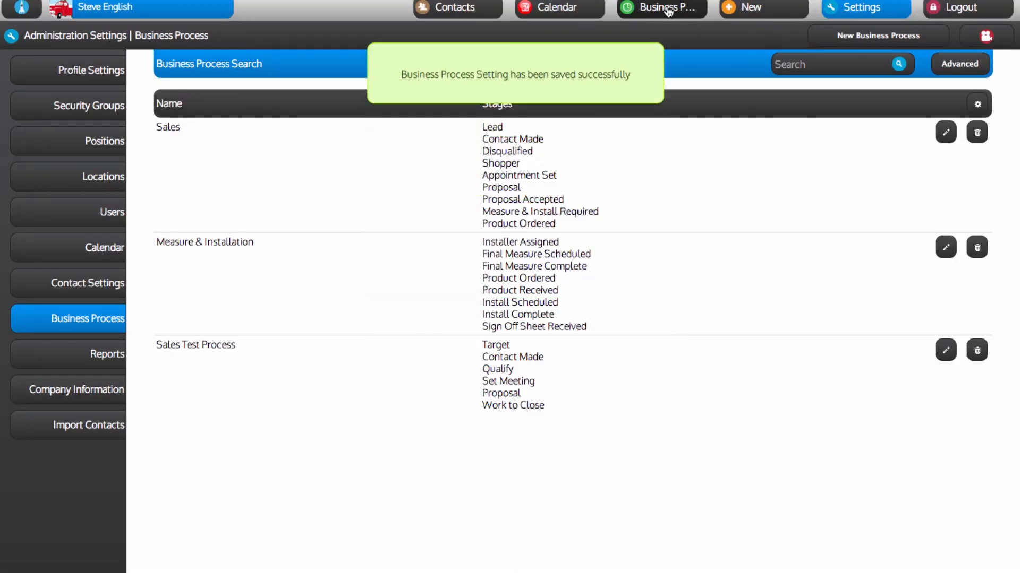
click(676, 9)
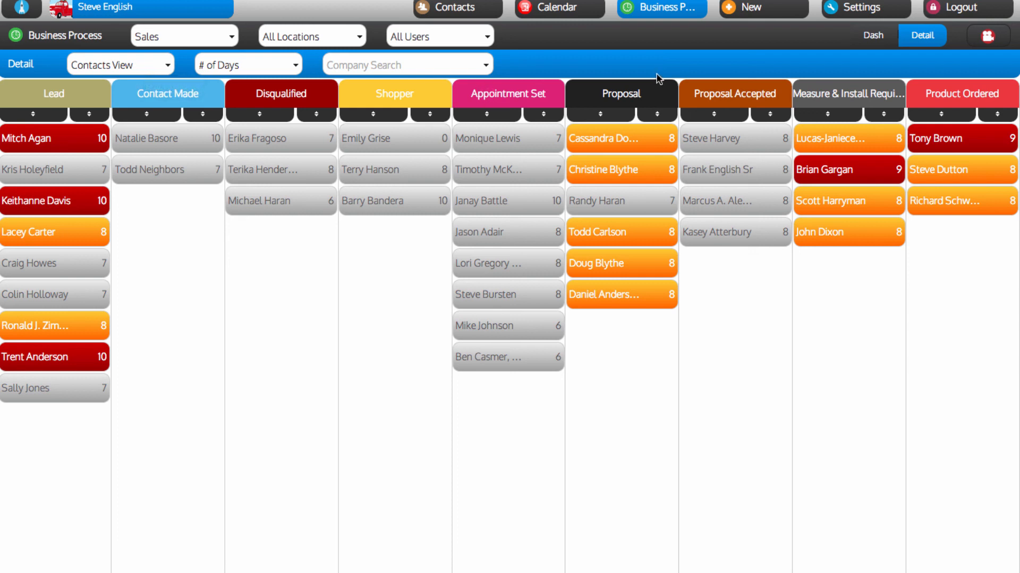
Move the Texas Air Composites contact in the Disqualified column to the Shopper stage.
click(277, 205)
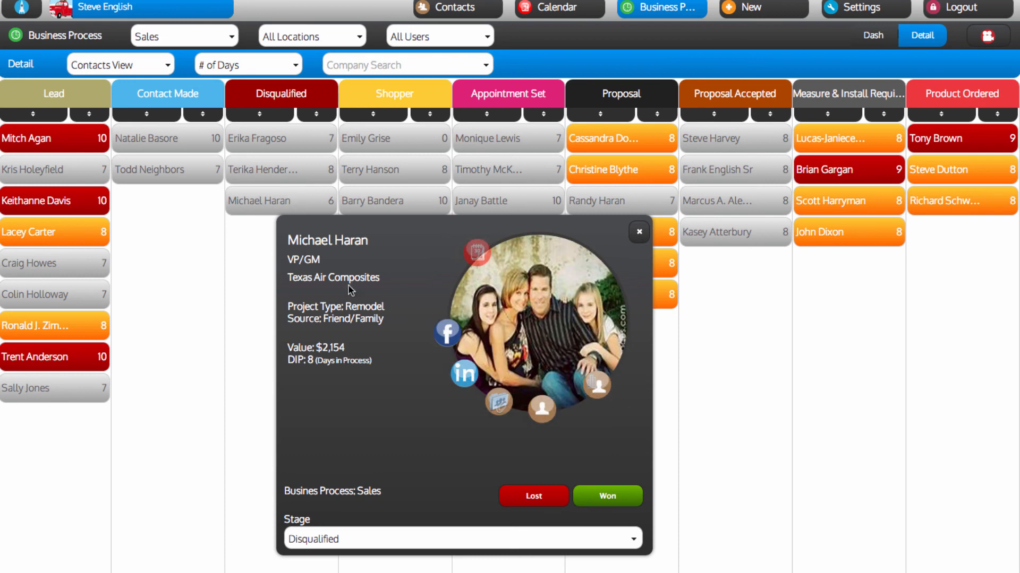
click(443, 539)
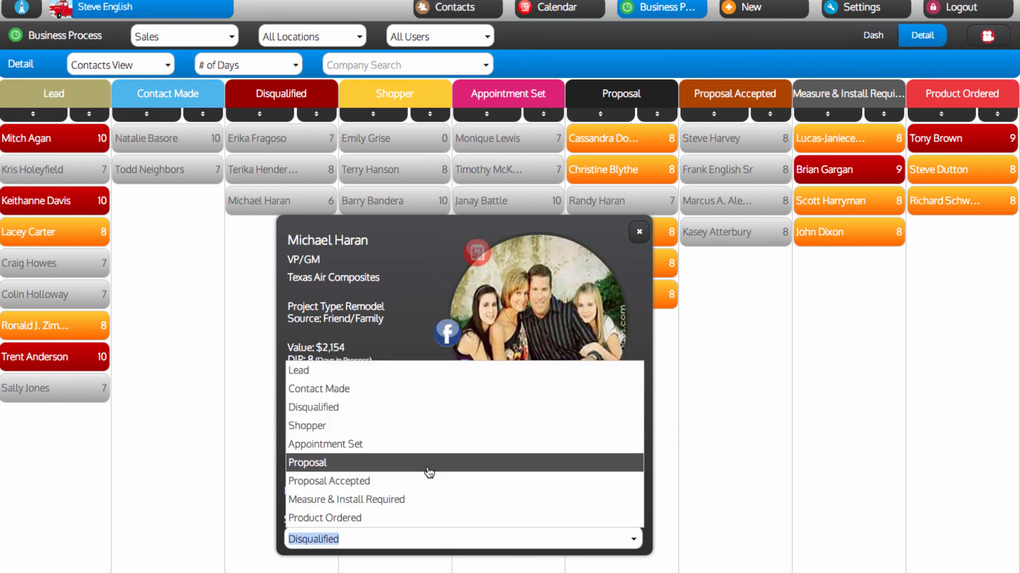
click(424, 428)
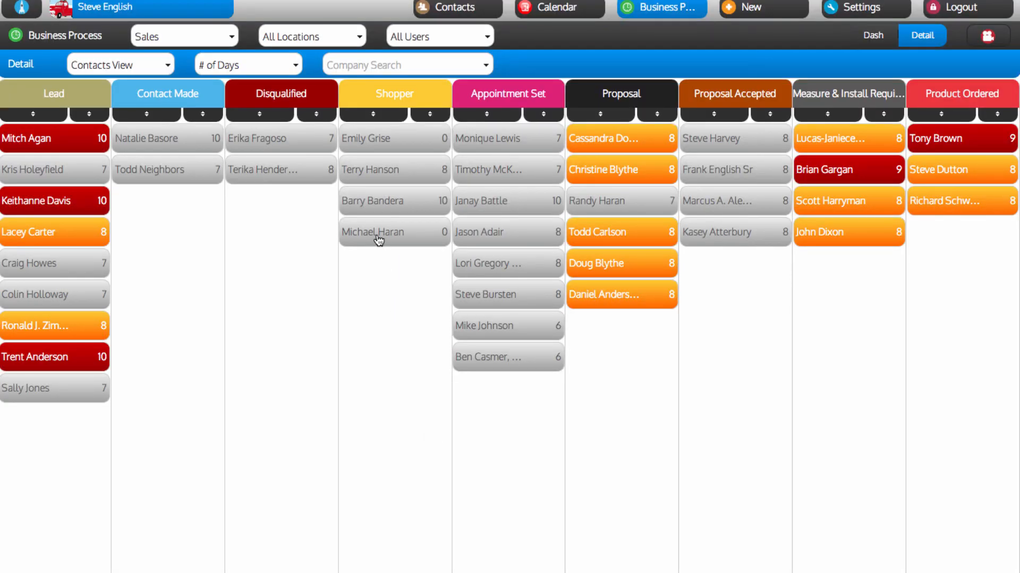
Review the Lost and Won options on the moved contact's card, close it, and return to the Dash view.
click(393, 240)
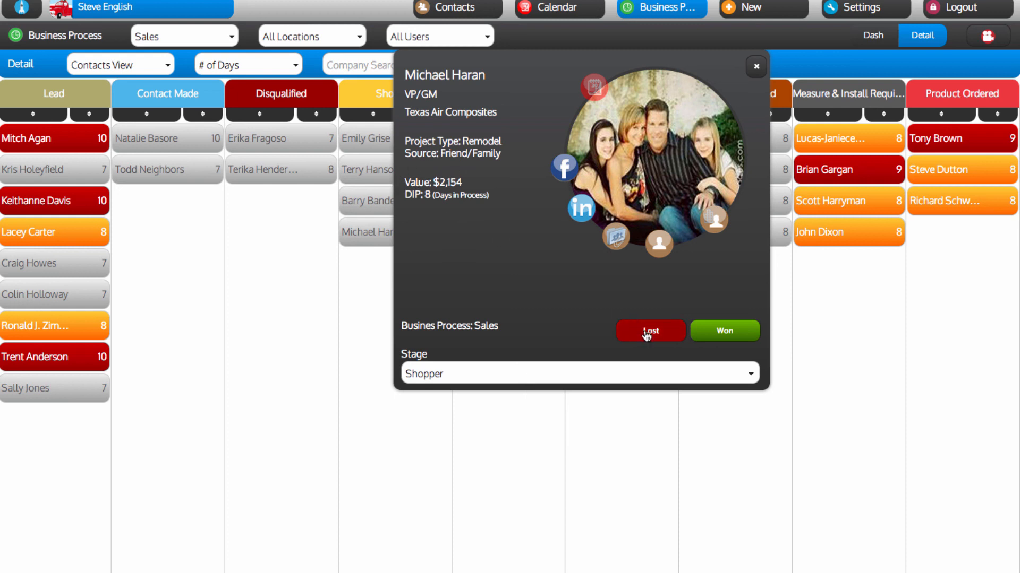
click(756, 67)
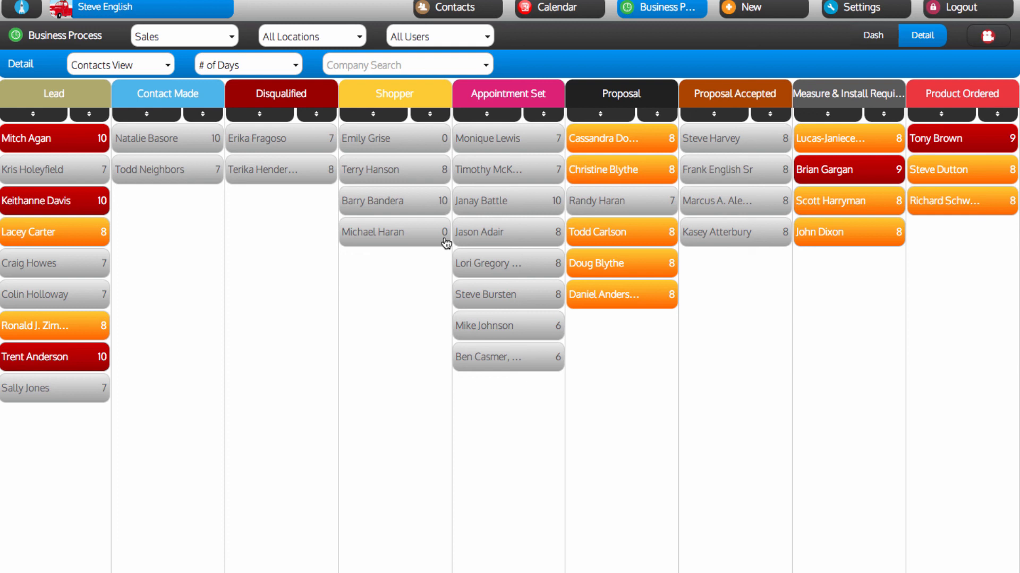
click(873, 35)
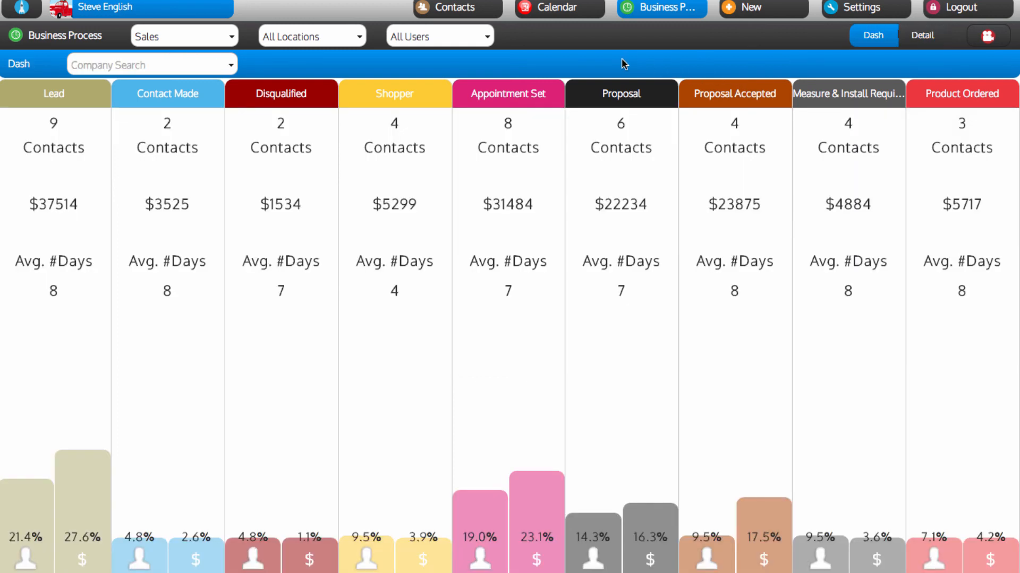